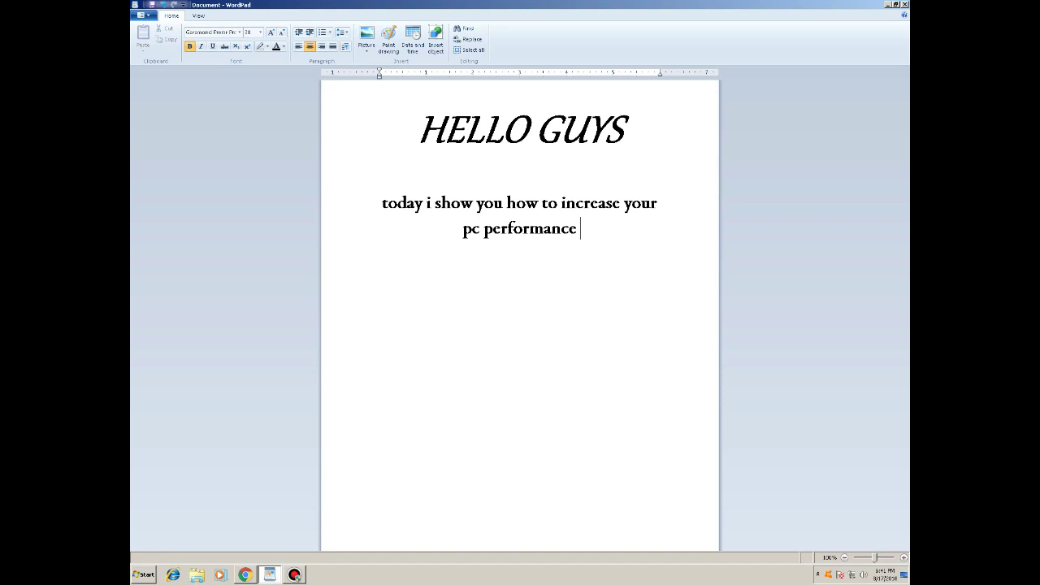
# - Extend the sentence after "pc performance" with "or boost your pc", correcting the spelling of "your"
pyautogui.write('or')
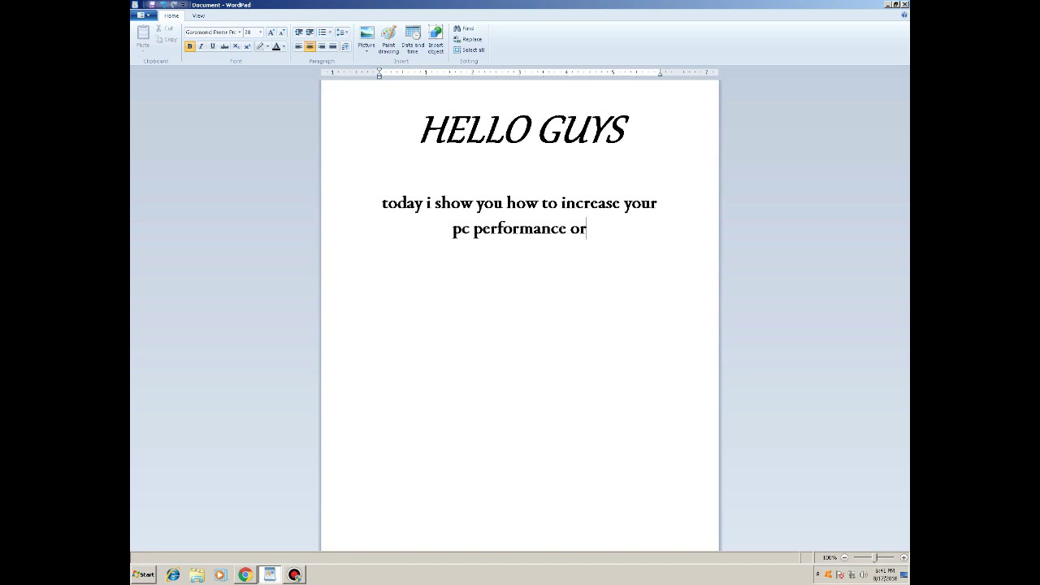
pyautogui.write(' boo')
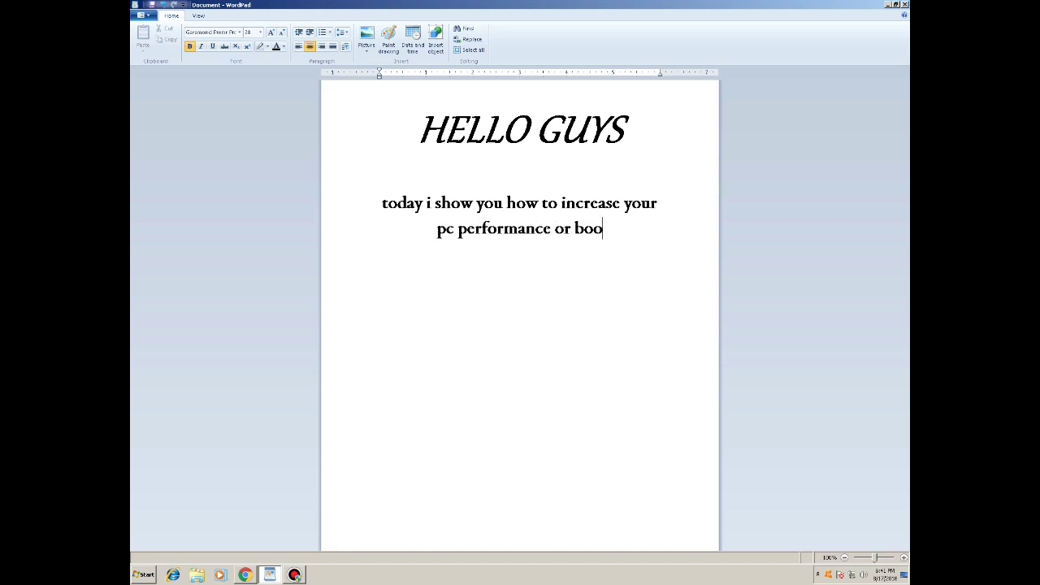
pyautogui.write('st ')
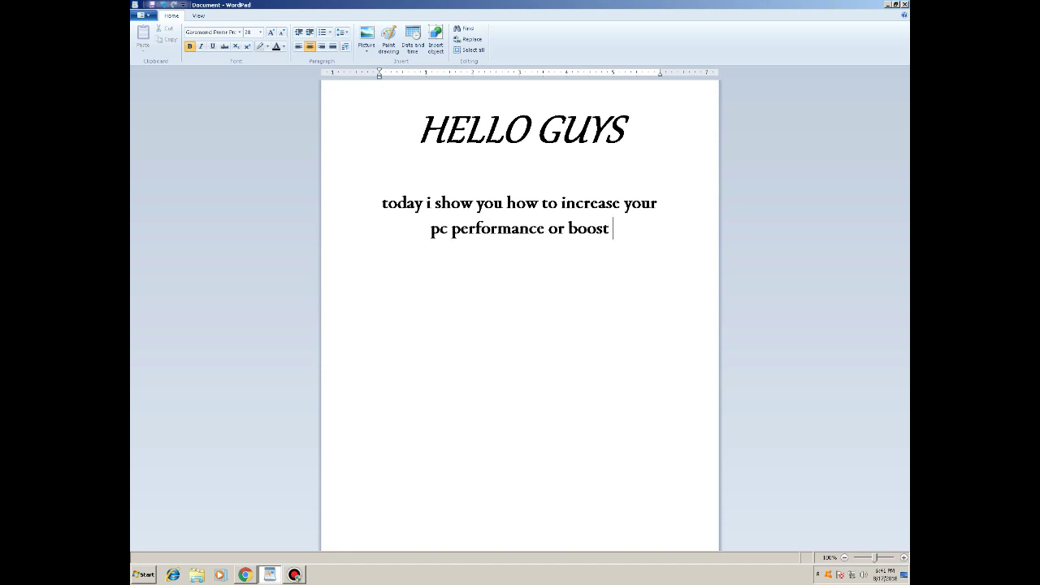
pyautogui.write('youyr pc')
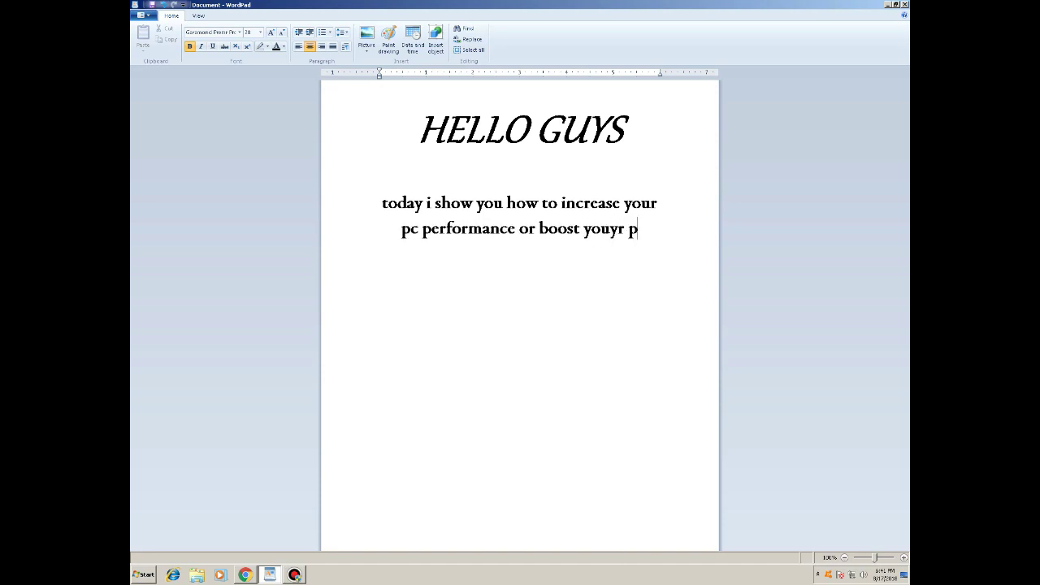
pyautogui.press('Left')
pyautogui.press('Left')
pyautogui.press('Left')
pyautogui.press('Left')
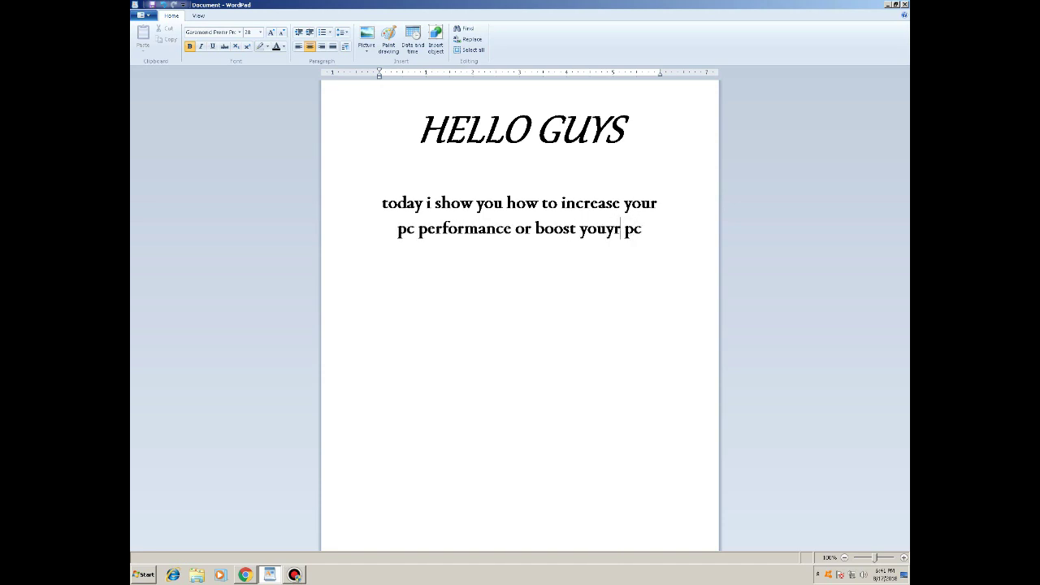
pyautogui.press('BackSpace')
pyautogui.press('Right')
pyautogui.press('Right')
pyautogui.press('Right')
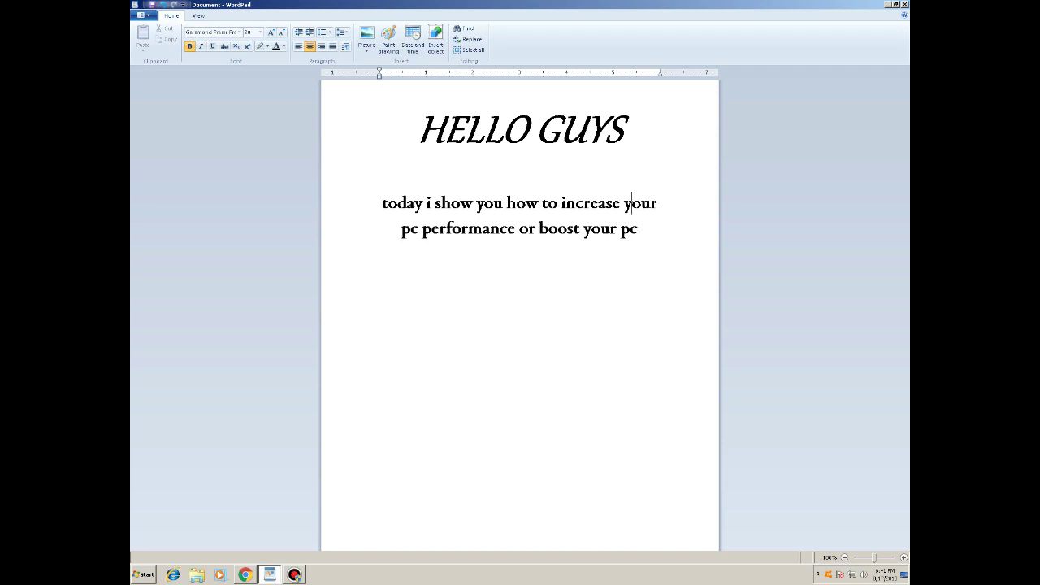
pyautogui.press('Right')
# - Finish the sentence with "performance" and add a new line reading "now follow all my steps"
pyautogui.write('perf')
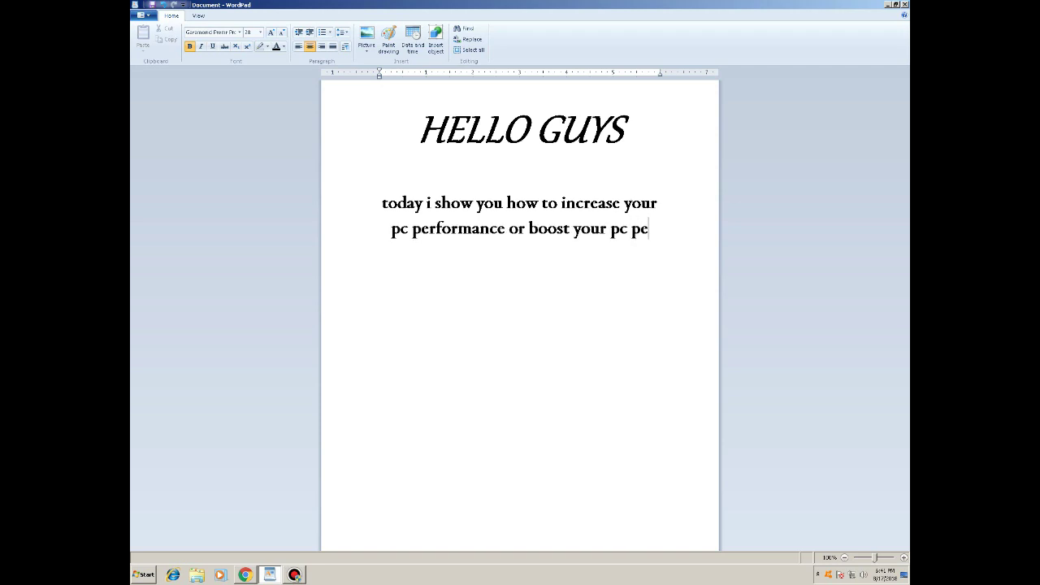
pyautogui.write('oe')
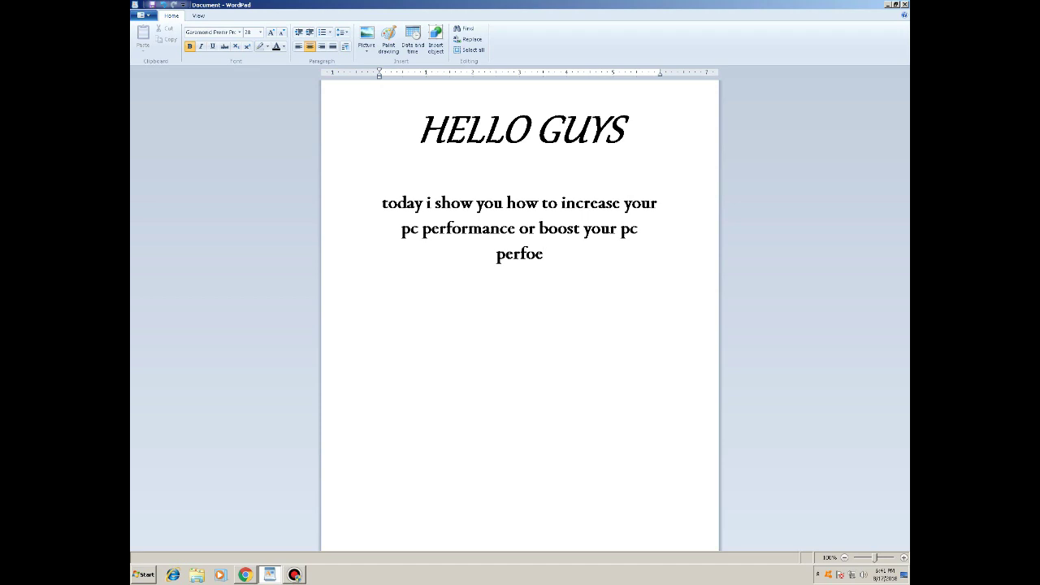
pyautogui.press('BackSpace')
pyautogui.write('rmance')
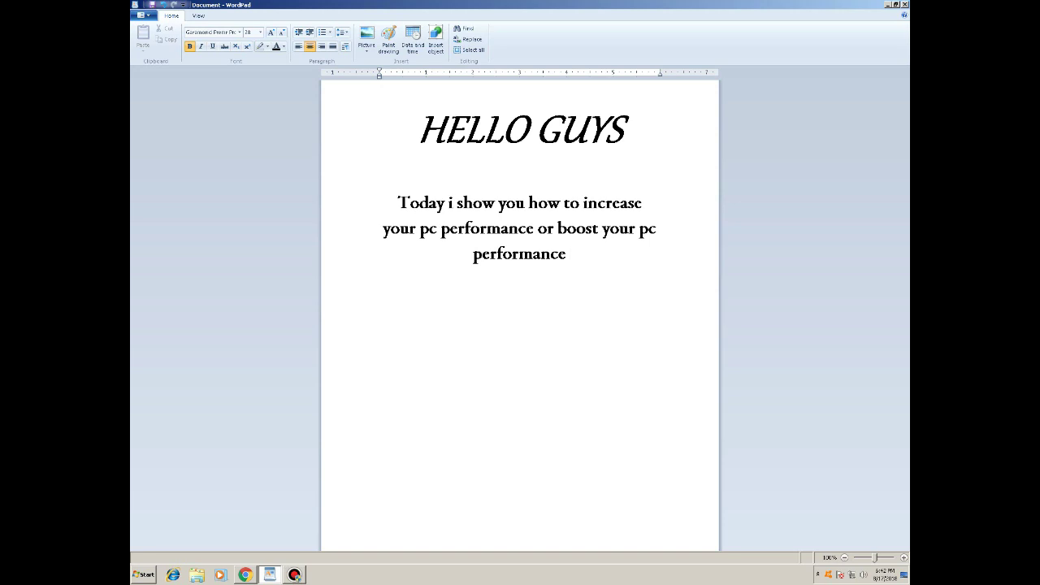
pyautogui.write('now follow all ')
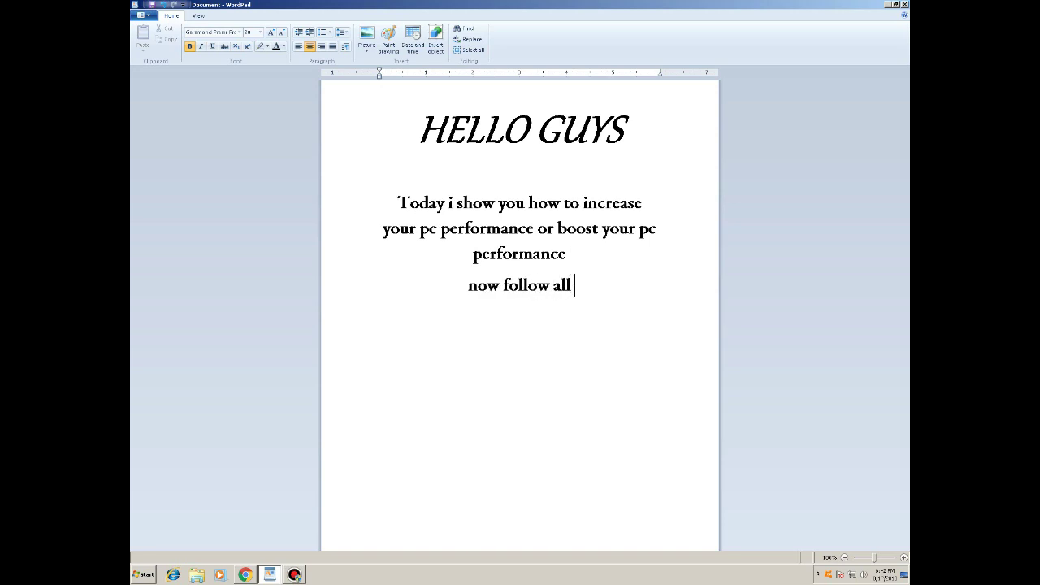
pyautogui.write('my steps')
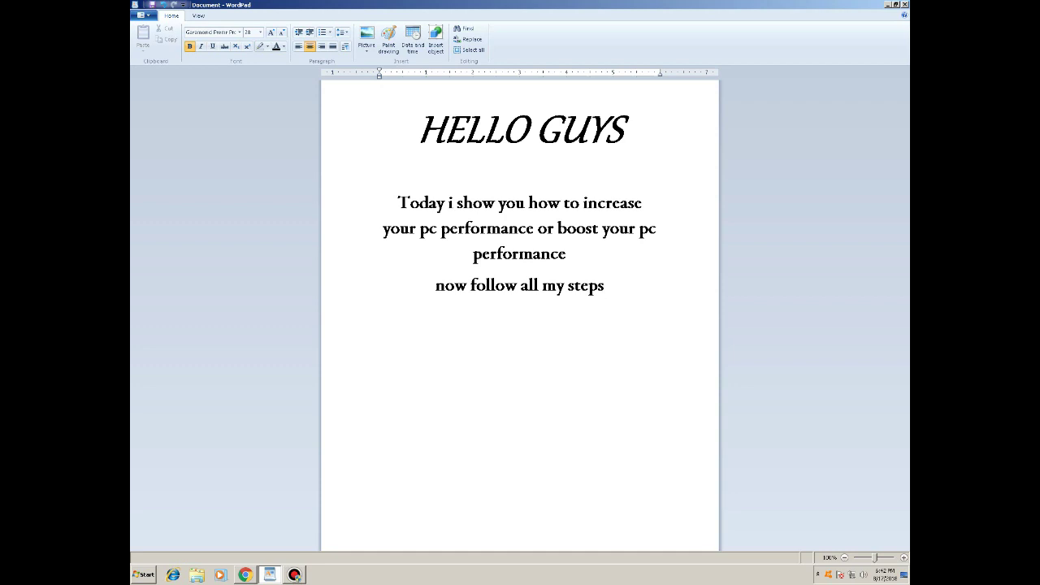
# - Find the Run dialog through the program search and use it to open the %temp% folder
pyautogui.press('super')
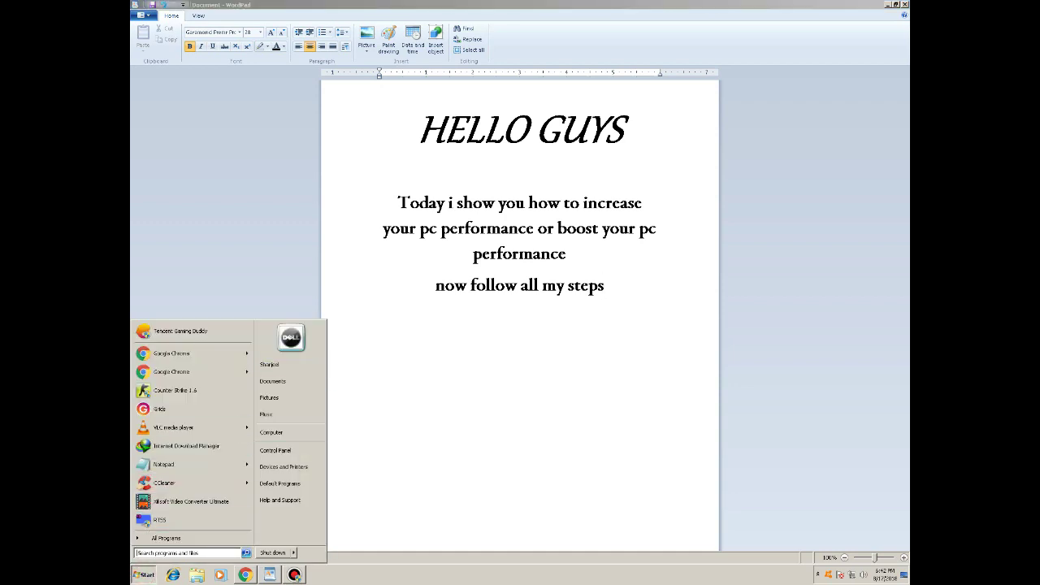
pyautogui.write('run')
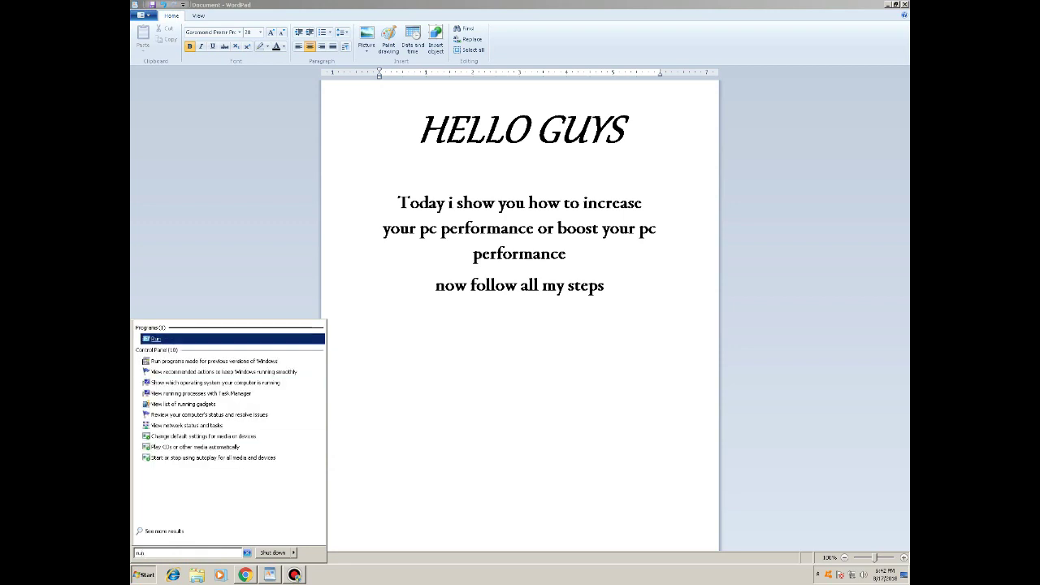
pyautogui.click(153, 336)
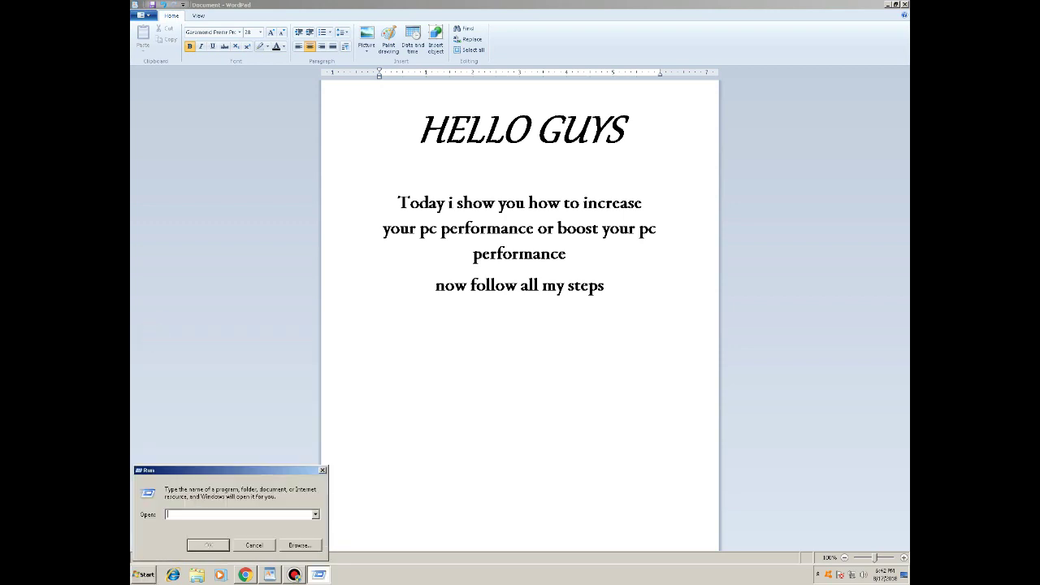
pyautogui.write('%temp%')
pyautogui.press('Return')
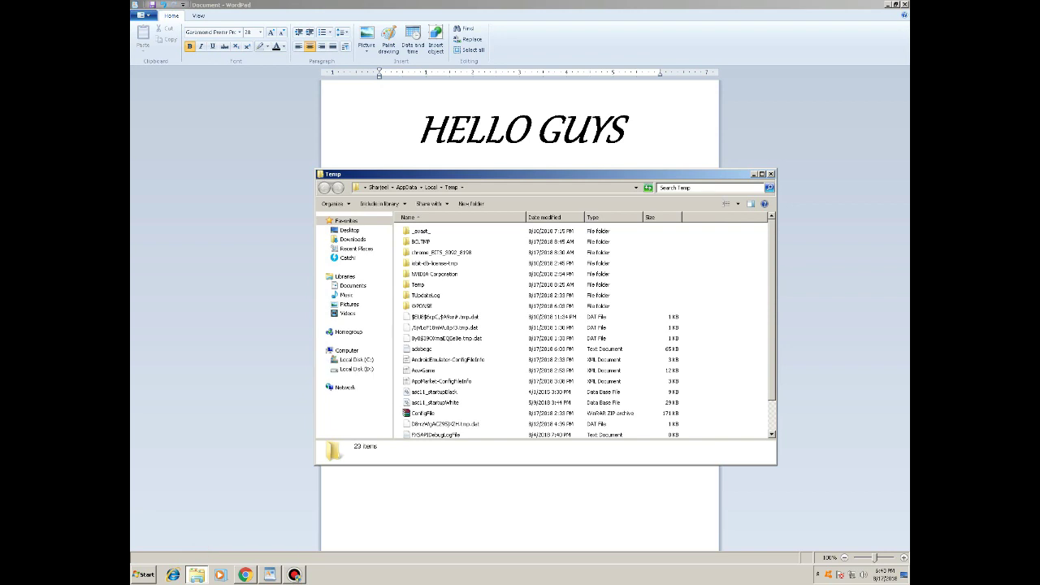
# - Delete all items in the Temp folder, skipping the file that is in use, and close the folder window
pyautogui.scroll(-1, 773, 253)
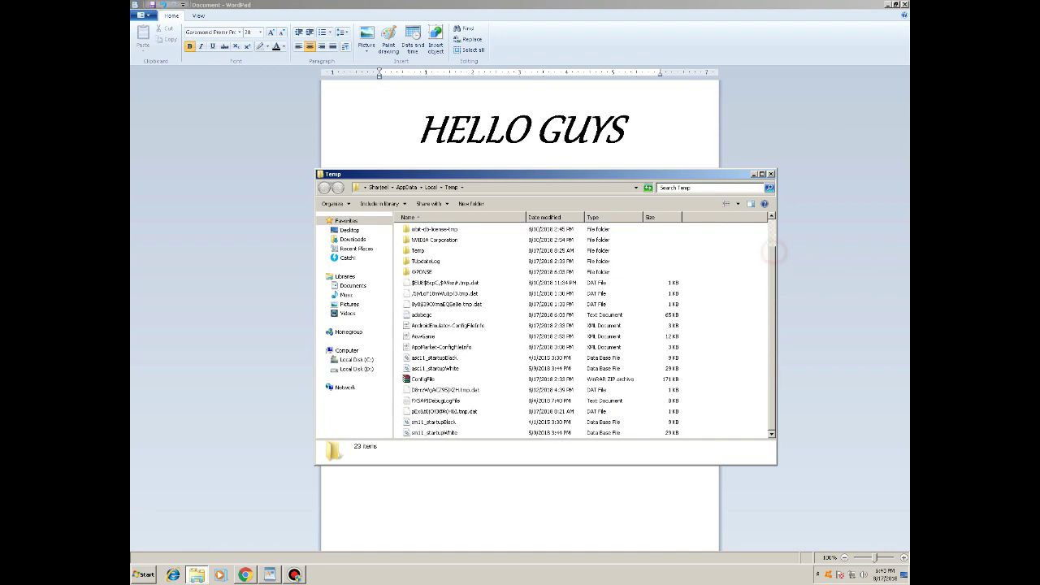
pyautogui.click(500, 347)
pyautogui.hotkey('ctrl', 'a')
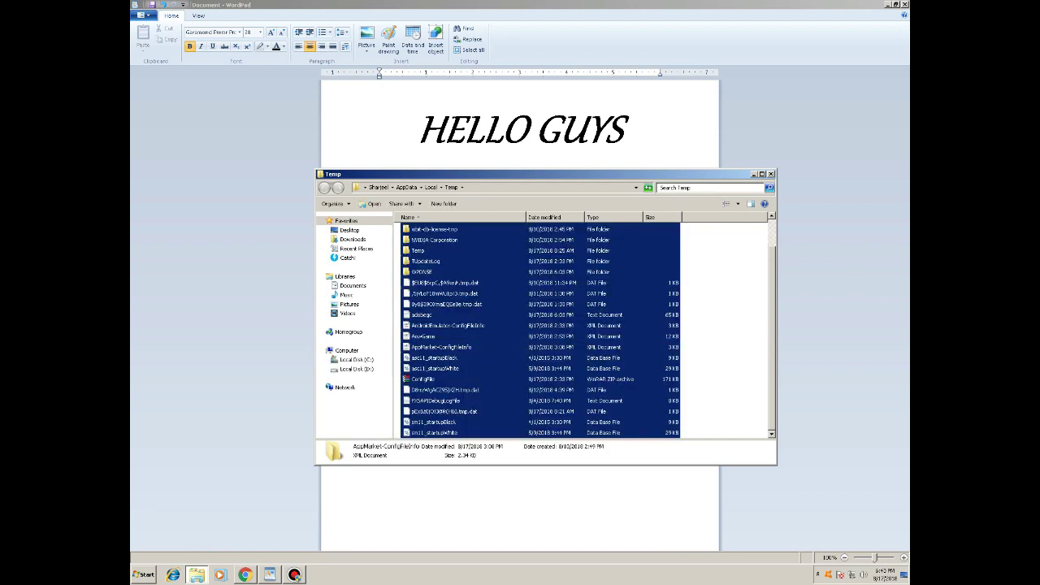
pyautogui.rightClick(459, 286)
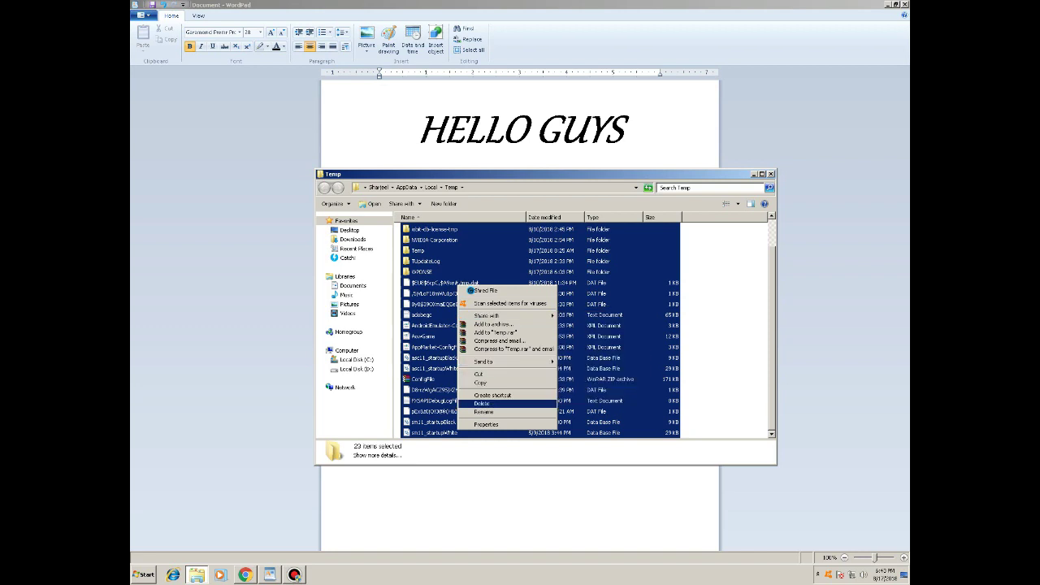
pyautogui.click(481, 402)
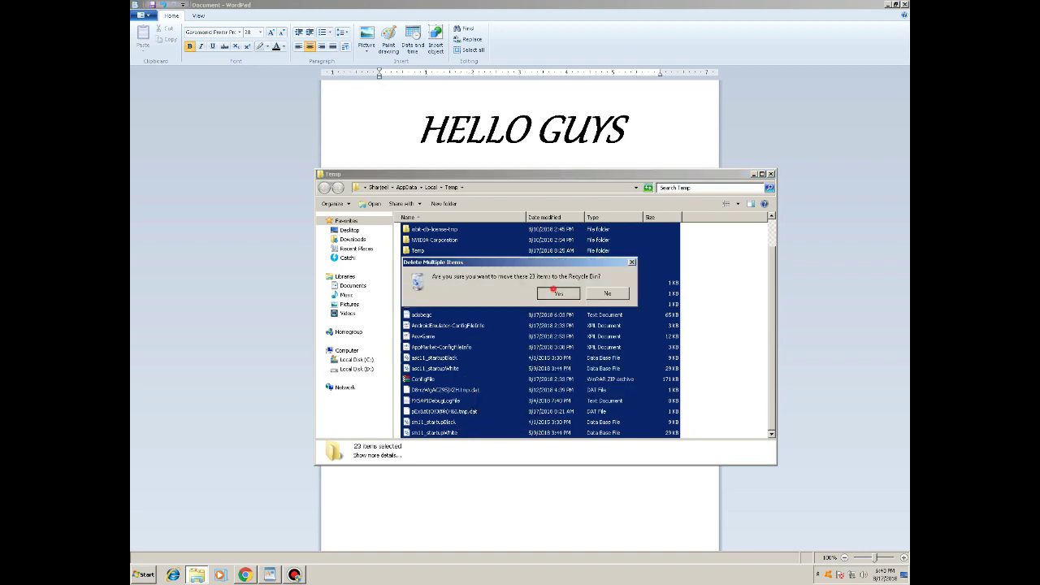
pyautogui.click(555, 289)
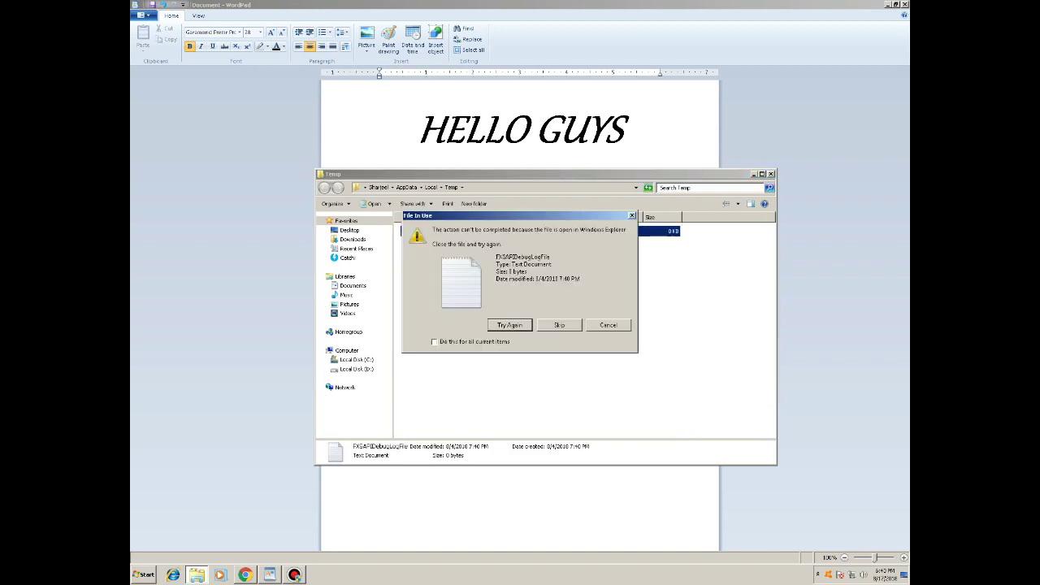
pyautogui.click(561, 324)
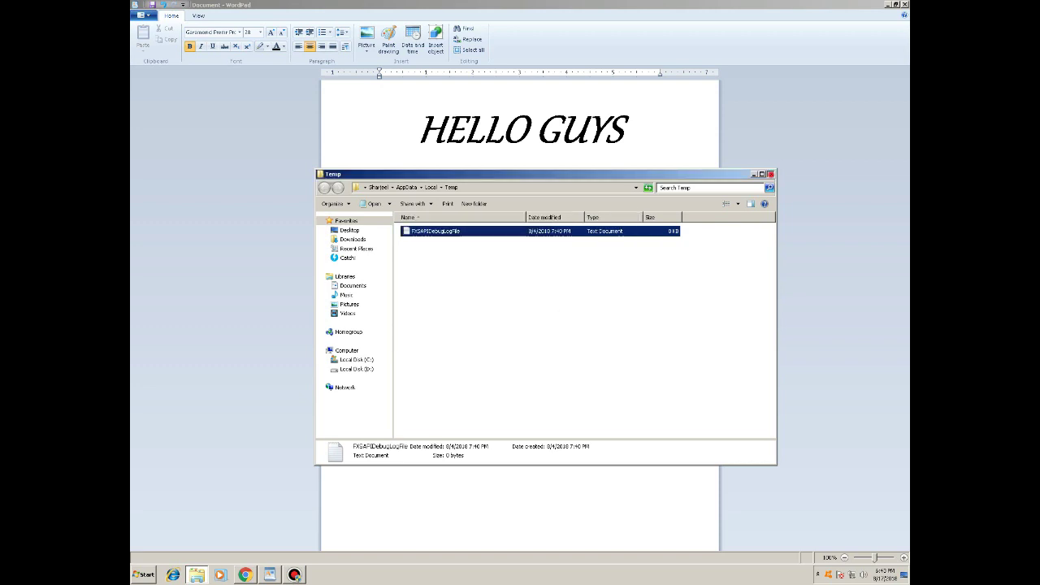
pyautogui.click(770, 174)
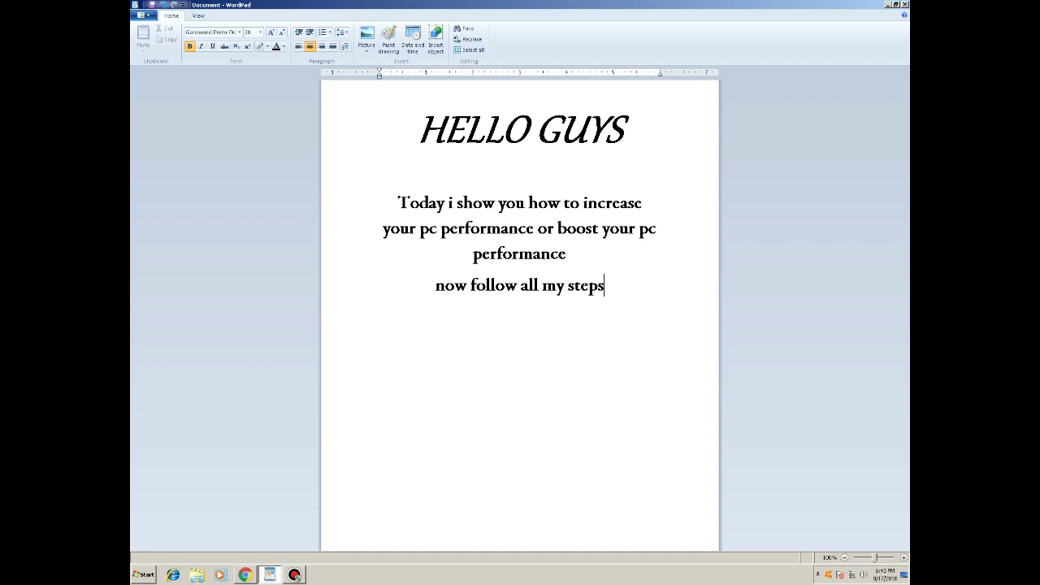
# - Show the desktop and open Power Options from All Control Panel Items in Control Panel
pyautogui.press('super+d')
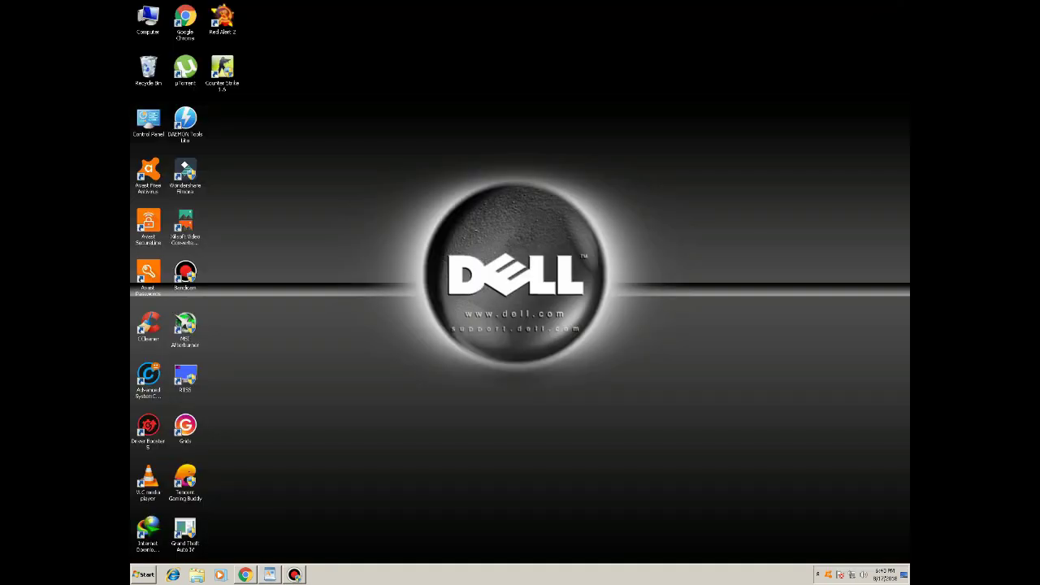
pyautogui.doubleClick(148, 119)
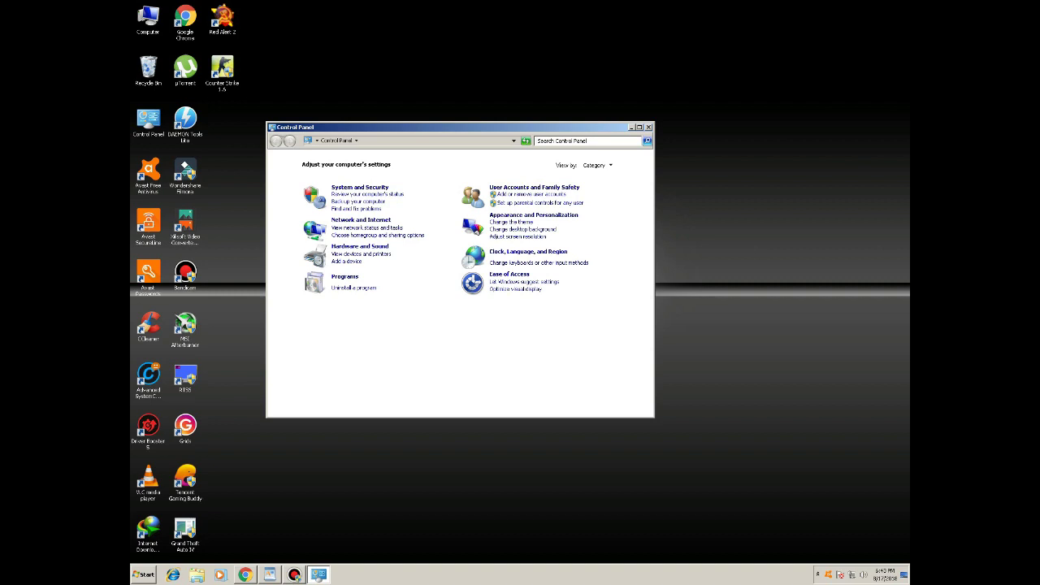
pyautogui.click(356, 141)
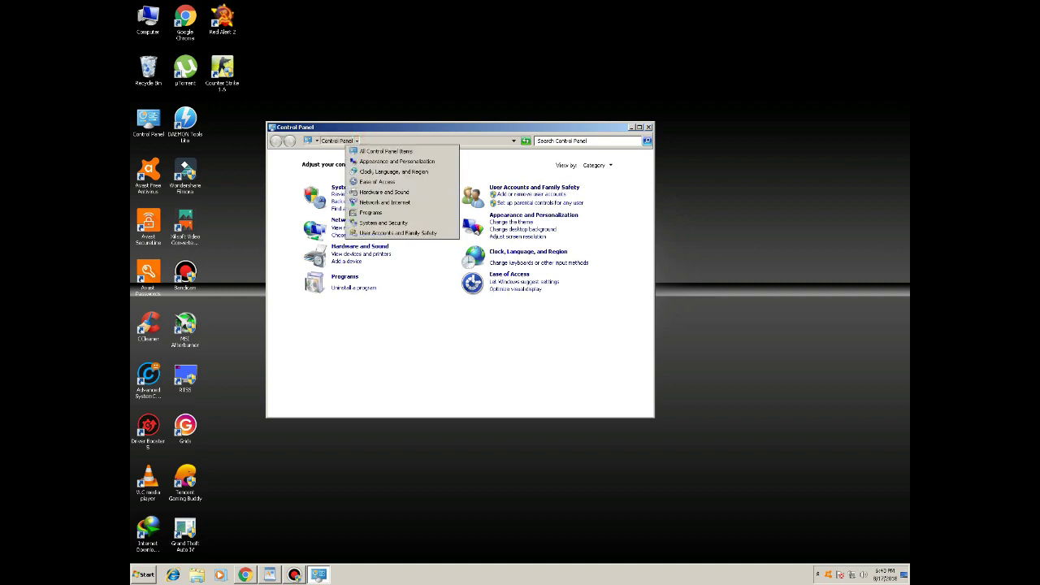
pyautogui.click(384, 151)
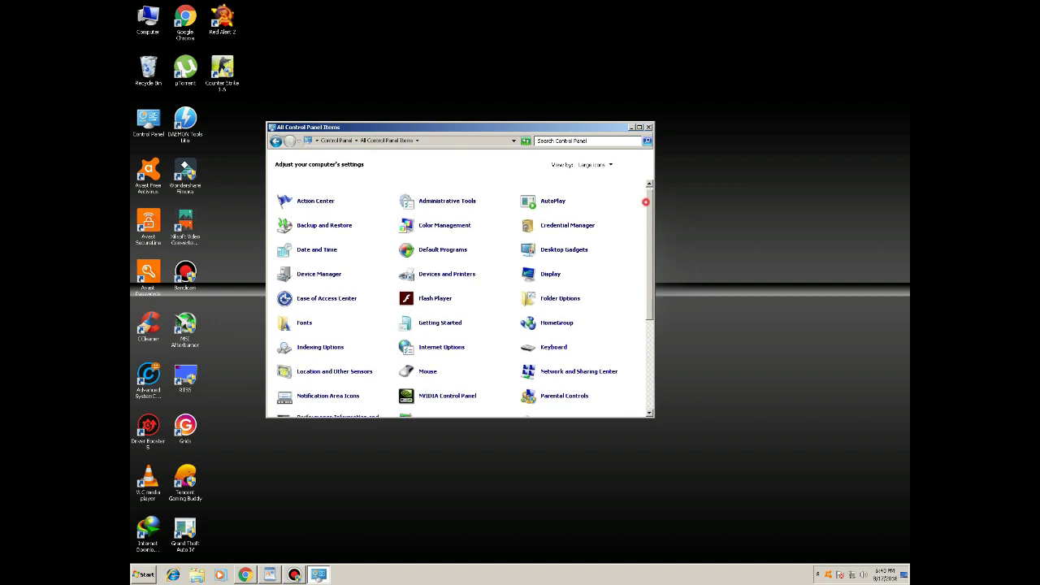
pyautogui.scroll(-4, 645, 202)
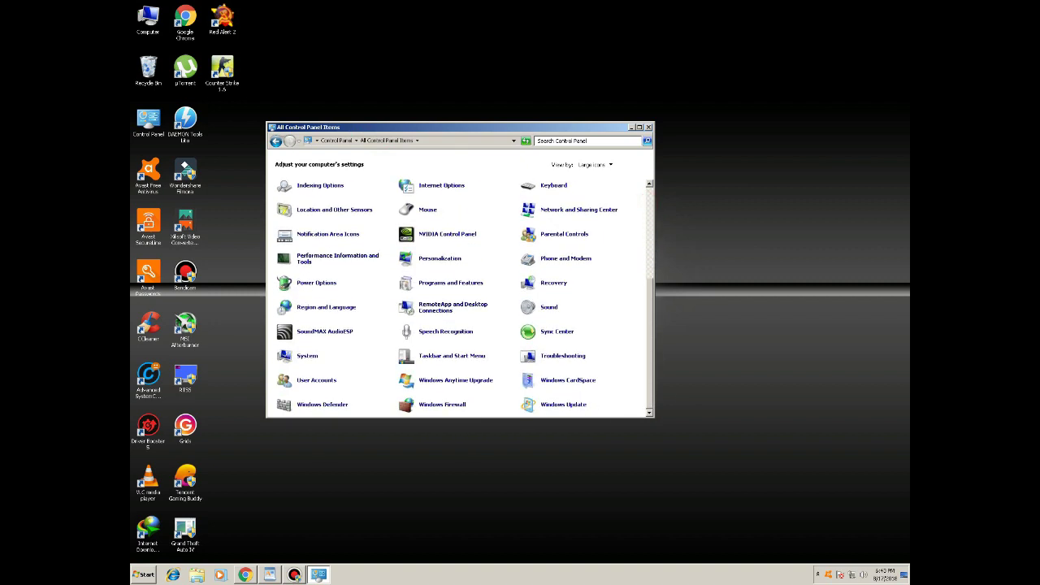
pyautogui.click(316, 283)
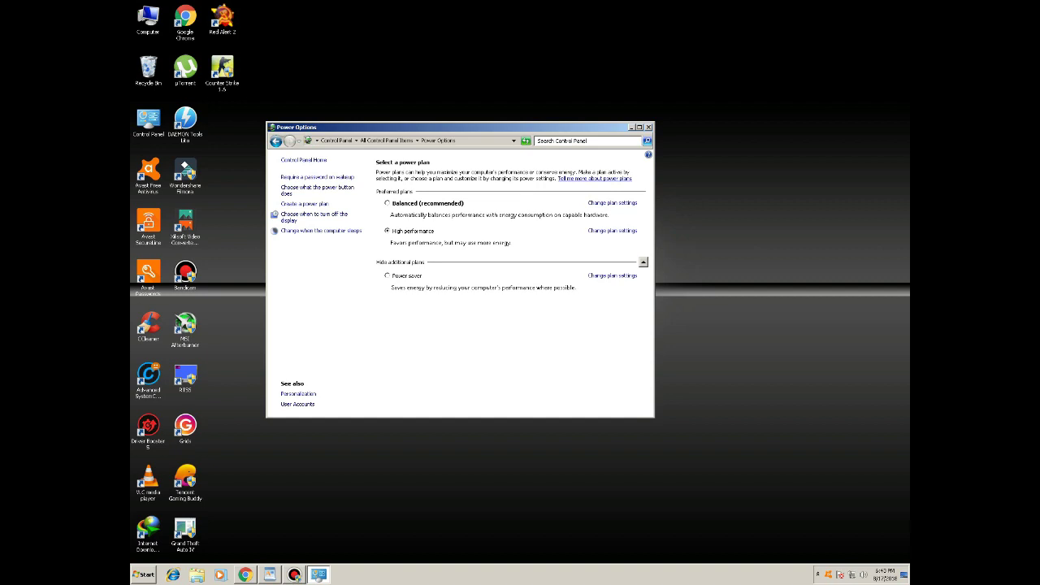
# - Select the High performance power plan and close the Power Options window
pyautogui.click(388, 203)
pyautogui.click(387, 230)
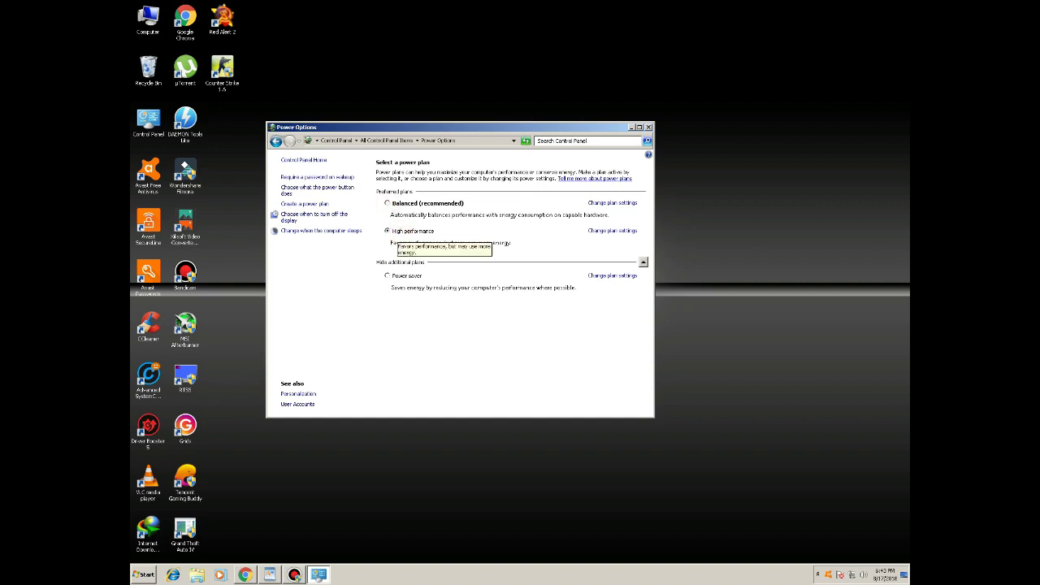
pyautogui.click(388, 231)
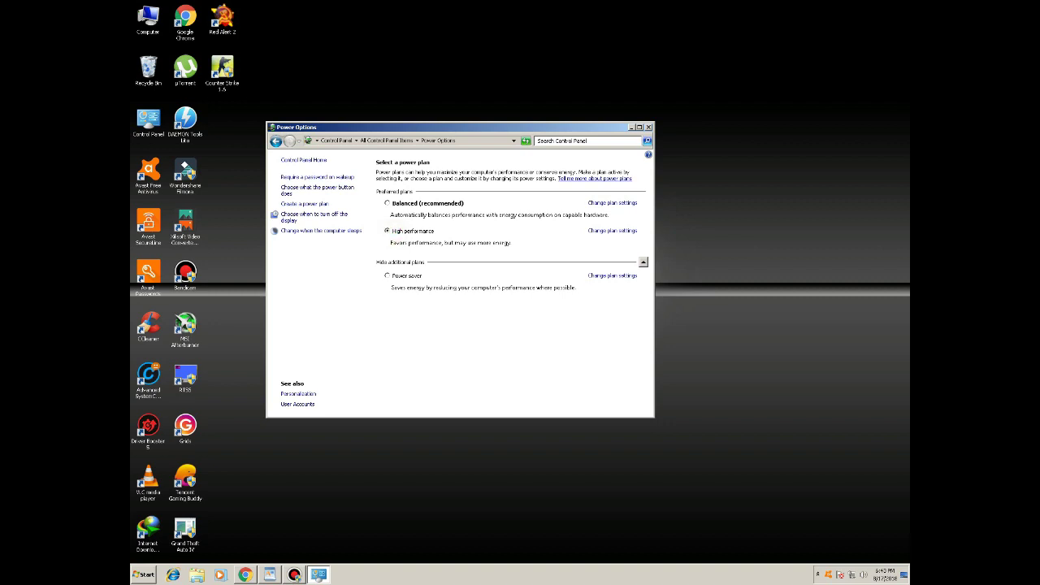
pyautogui.click(648, 128)
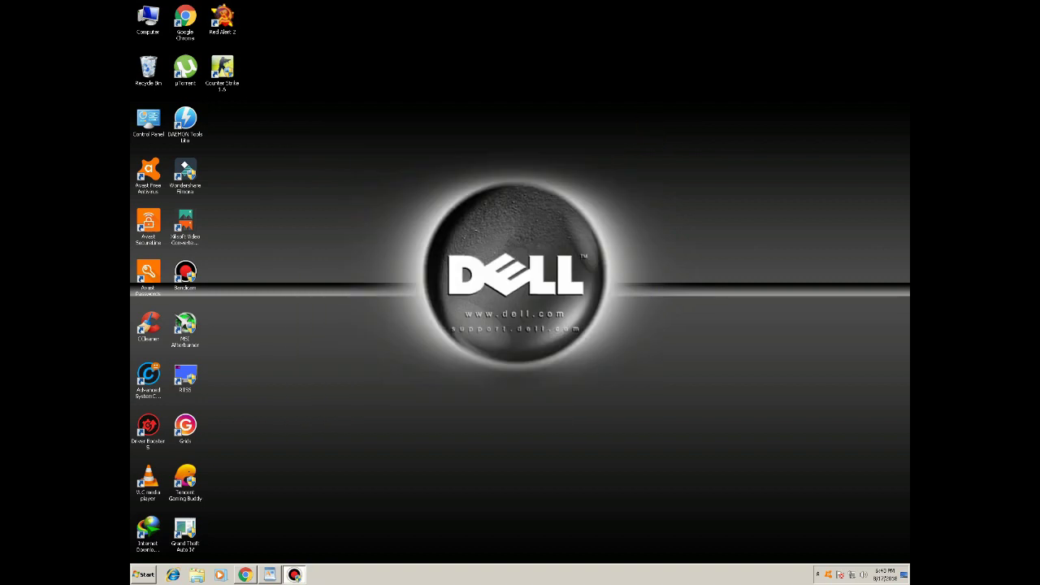
# - Switch to the WordPad document and add the line "then you need to download 2 apps" below "now follow all my steps"
pyautogui.click(269, 574)
pyautogui.press('Return')
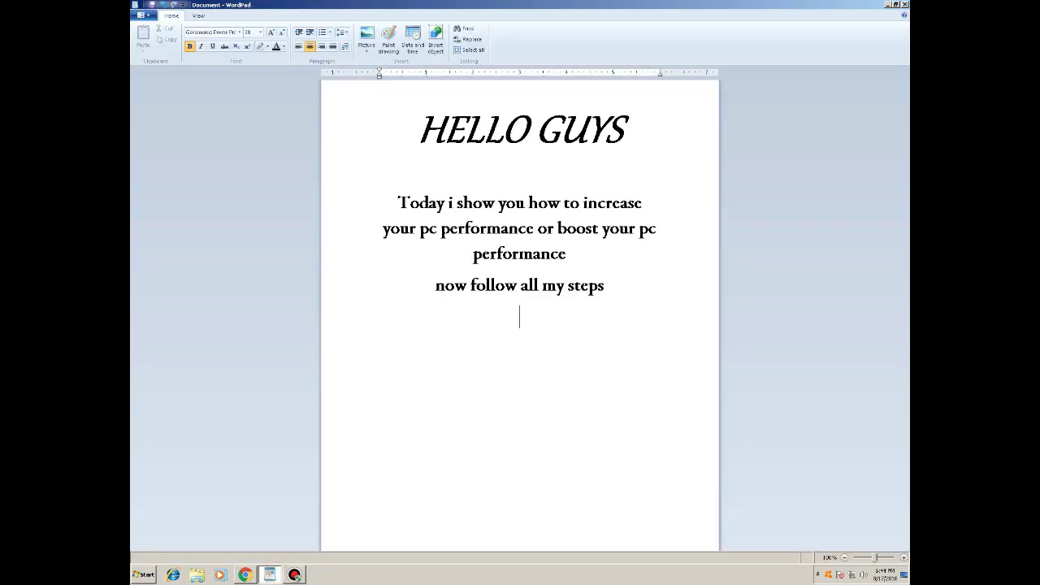
pyautogui.write('then')
pyautogui.press('Return')
pyautogui.press('Return')
pyautogui.press('BackSpace')
pyautogui.press('BackSpace')
pyautogui.write('your')
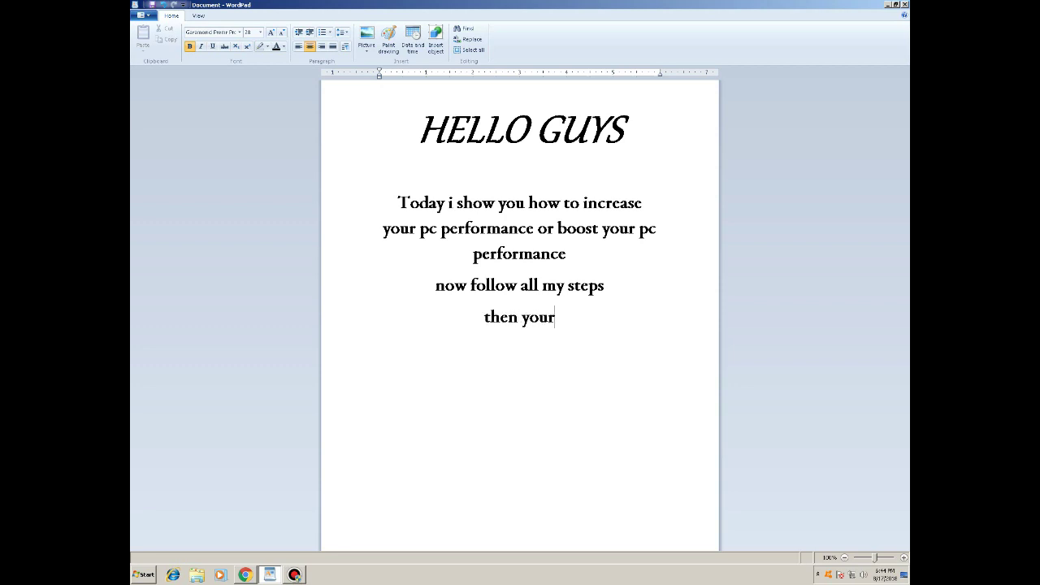
pyautogui.press('BackSpace')
pyautogui.write('n')
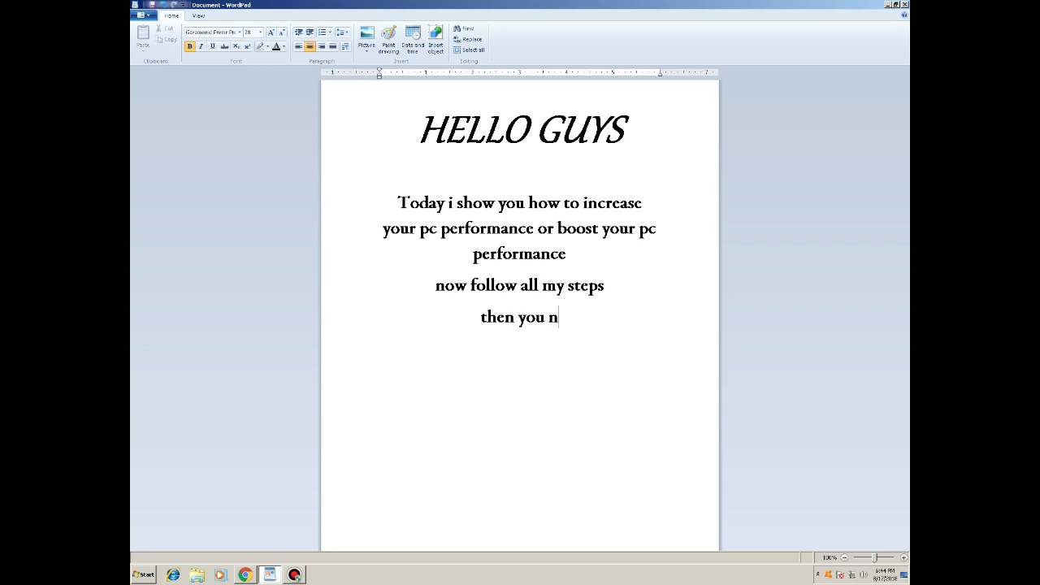
pyautogui.write('ee')
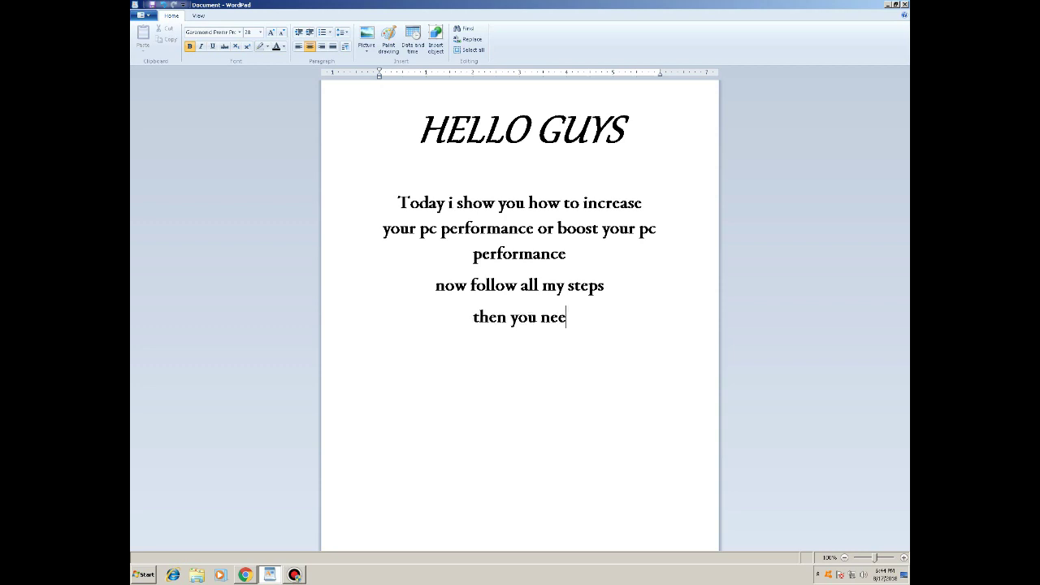
pyautogui.write('d to ')
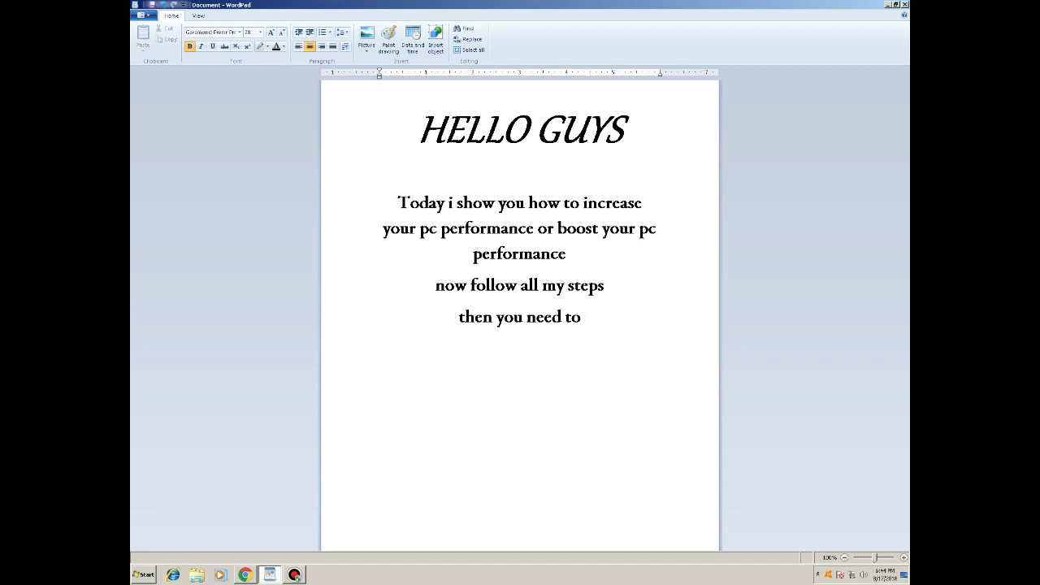
pyautogui.write('download')
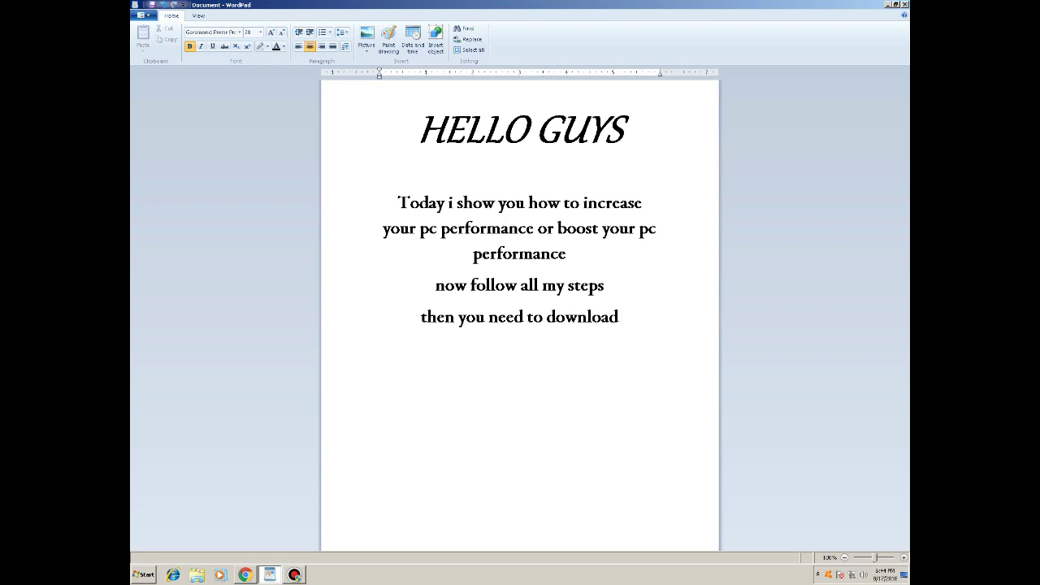
pyautogui.write(' 2 a')
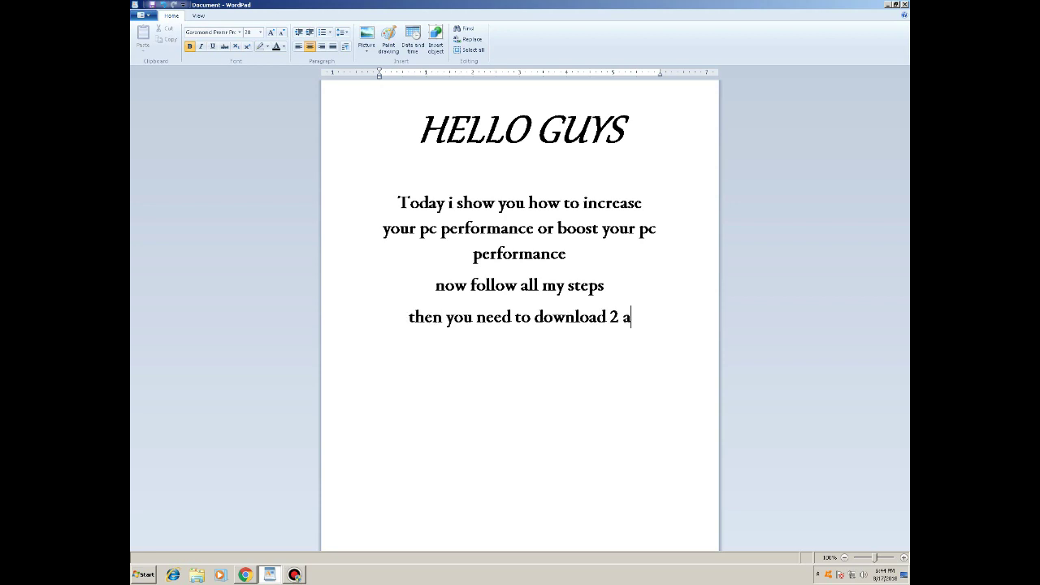
pyautogui.write('pps')
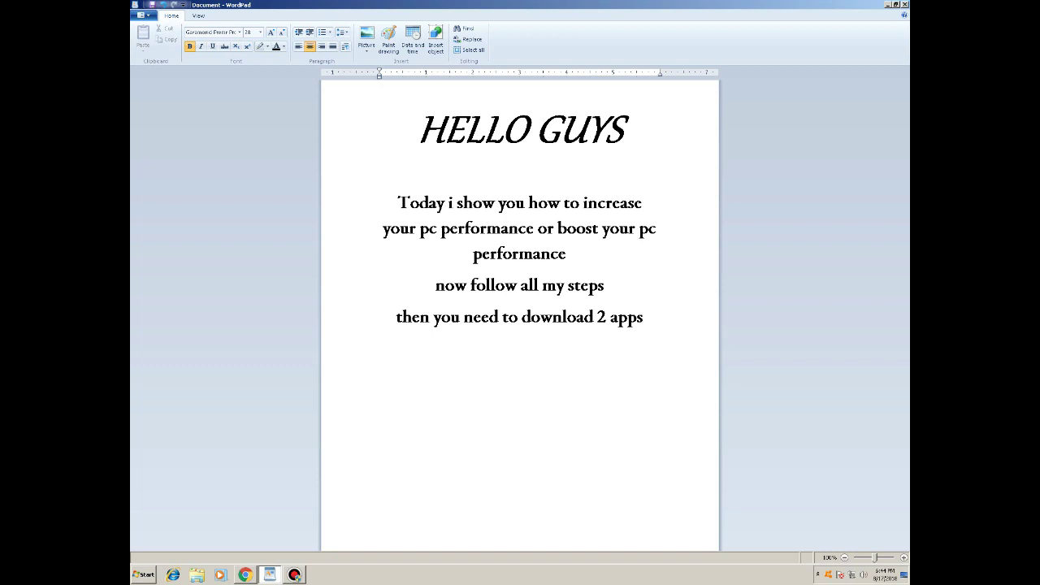
# - Add two lines below naming the apps: "1.Ccleaner" and "2.advance system care"
pyautogui.press('Return')
pyautogui.press('Return')
pyautogui.press('BackSpace')
pyautogui.write('1.c')
pyautogui.press('BackSpace')
pyautogui.write('Ccleaner')
pyautogui.press('Return')
pyautogui.press('Return')
pyautogui.write('2.advance')
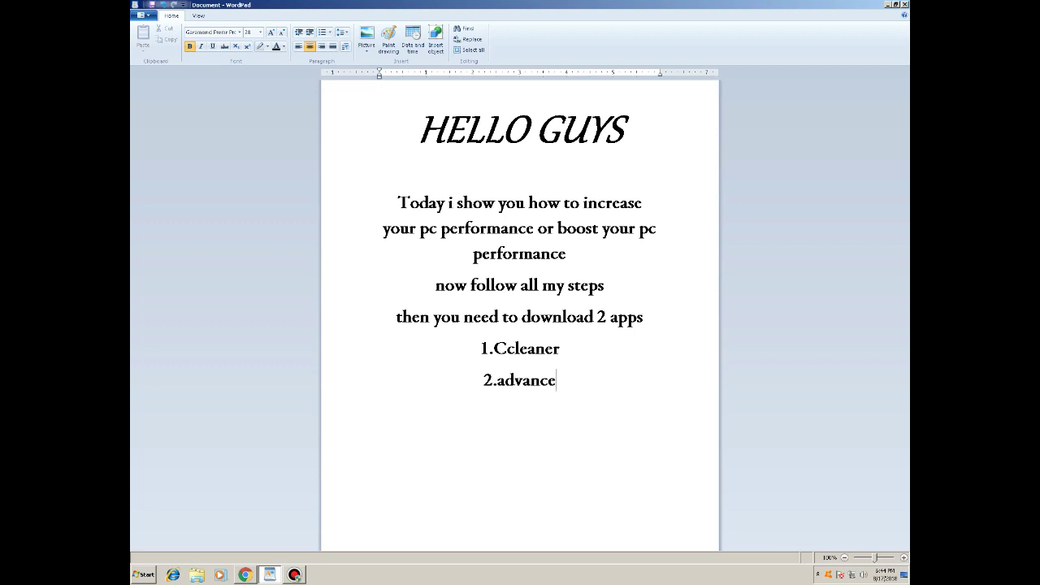
pyautogui.write(' syste')
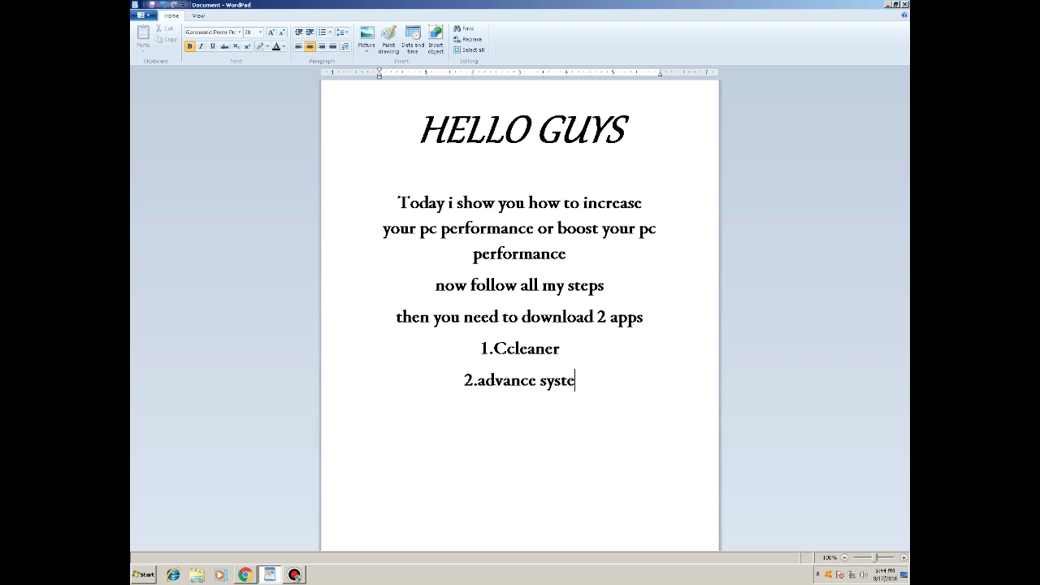
pyautogui.write('m care')
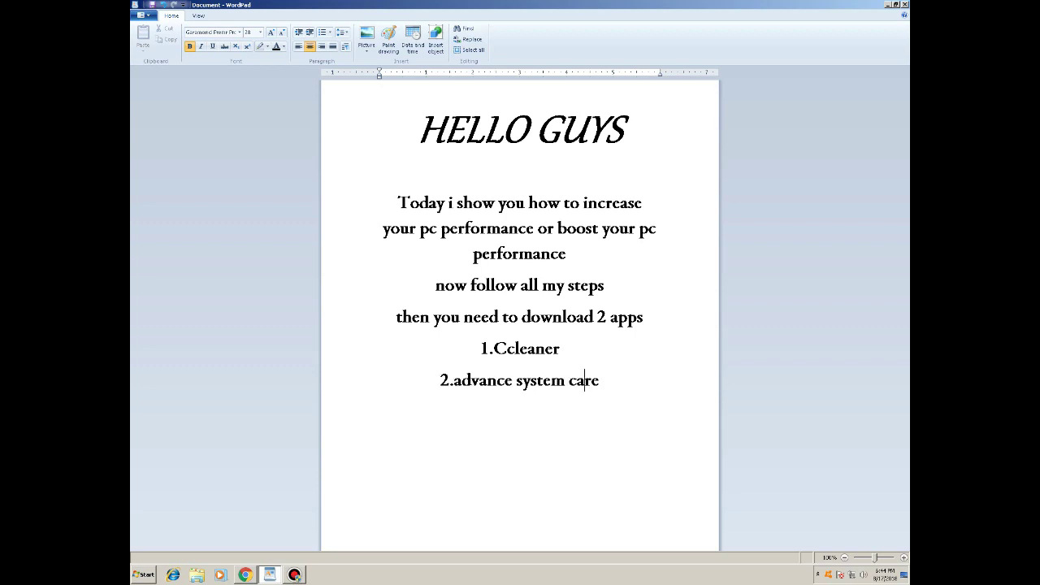
# - Capitalize the first letter of "advance" in the second app's line and return the cursor to the line's end
pyautogui.click(460, 380)
pyautogui.press('BackSpace')
pyautogui.write('A')
pyautogui.press('Right')
pyautogui.press('Right')
pyautogui.press('Right')
pyautogui.press('Right')
pyautogui.press('Right')
pyautogui.press('Right')
pyautogui.press('Right')
pyautogui.press('Right')
pyautogui.press('Right')
pyautogui.press('Right')
pyautogui.press('Right')
pyautogui.press('Right')
pyautogui.press('Right')
pyautogui.press('Right')
pyautogui.press('Right')
pyautogui.press('Right')
pyautogui.press('Right')
pyautogui.press('Right')
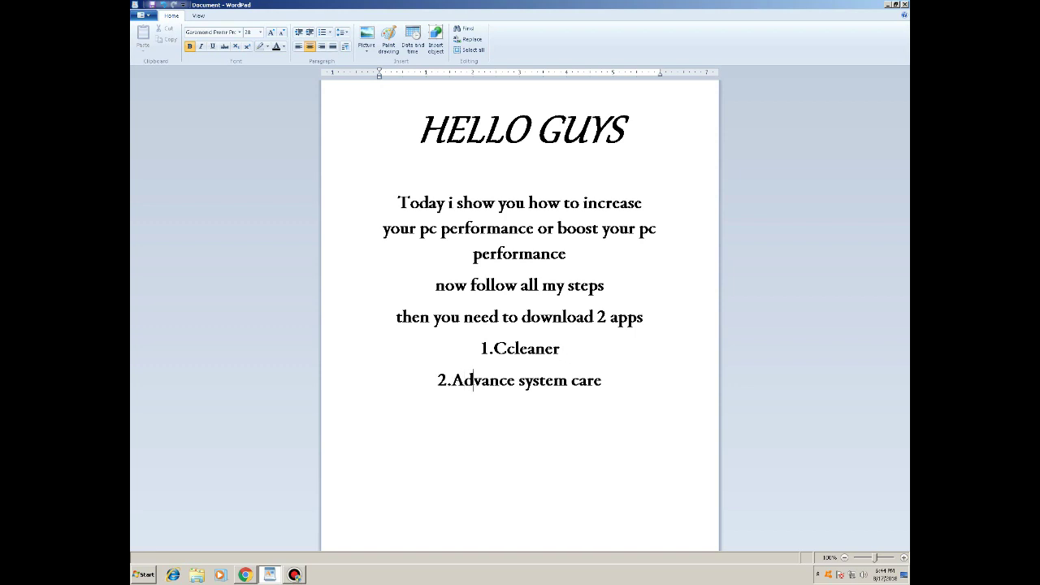
# - Add the line "i have already downloaded these apps" below the app list
pyautogui.press('Return')
pyautogui.press('Return')
pyautogui.press('BackSpace')
pyautogui.write('i have alrea')
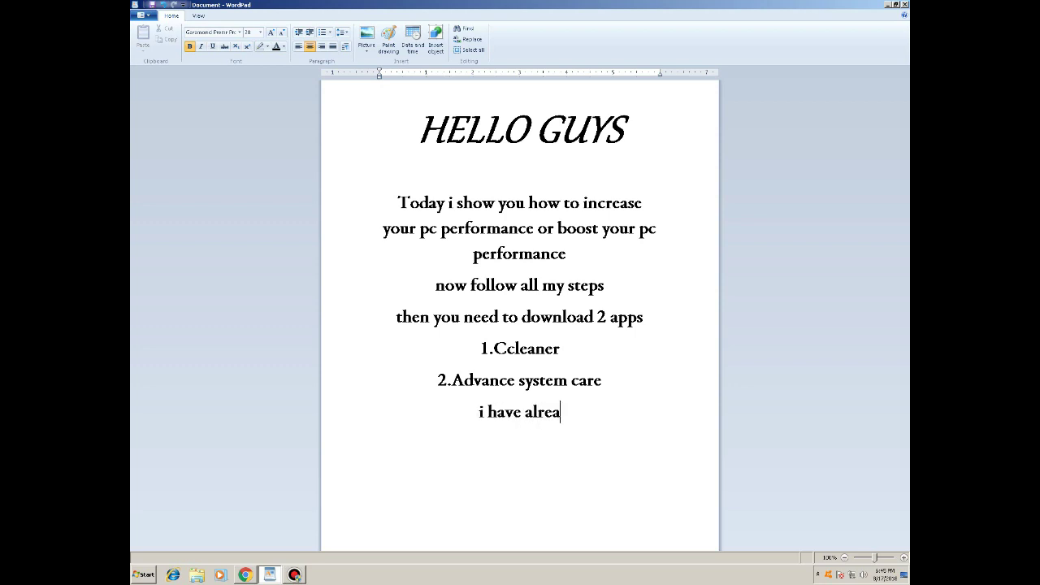
pyautogui.write('dy downlo')
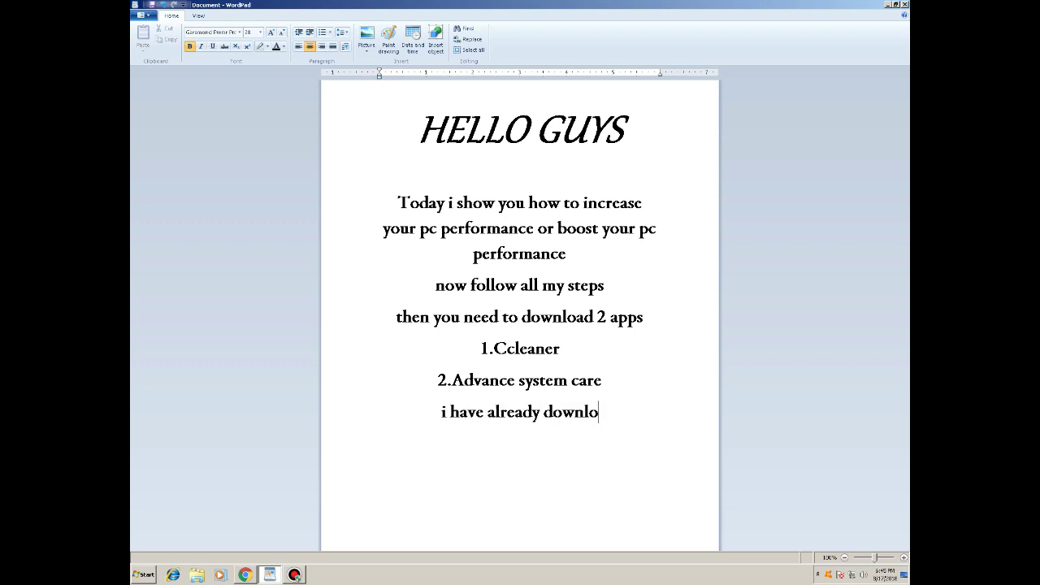
pyautogui.write('aded')
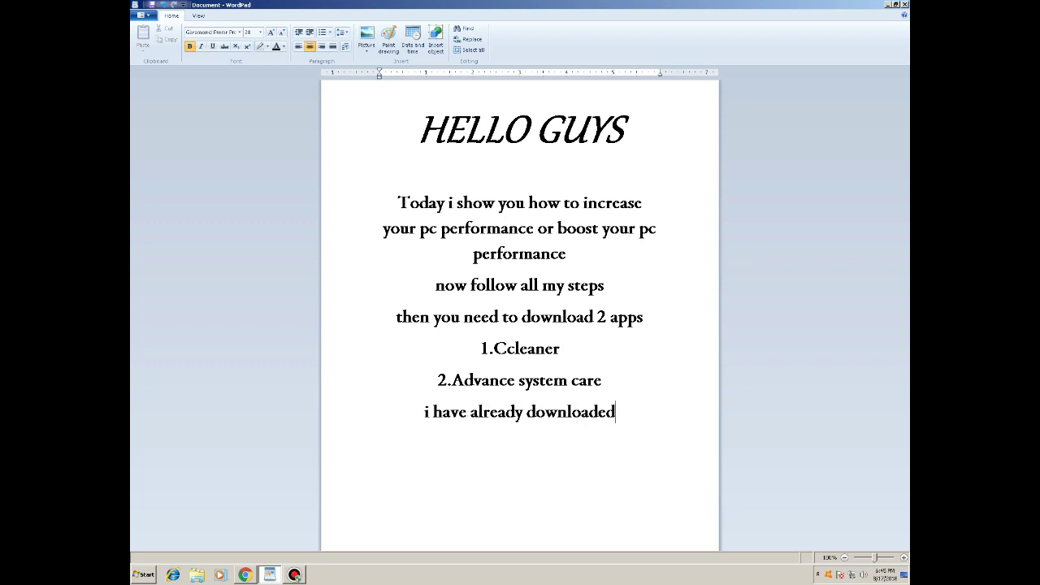
pyautogui.write(' these ')
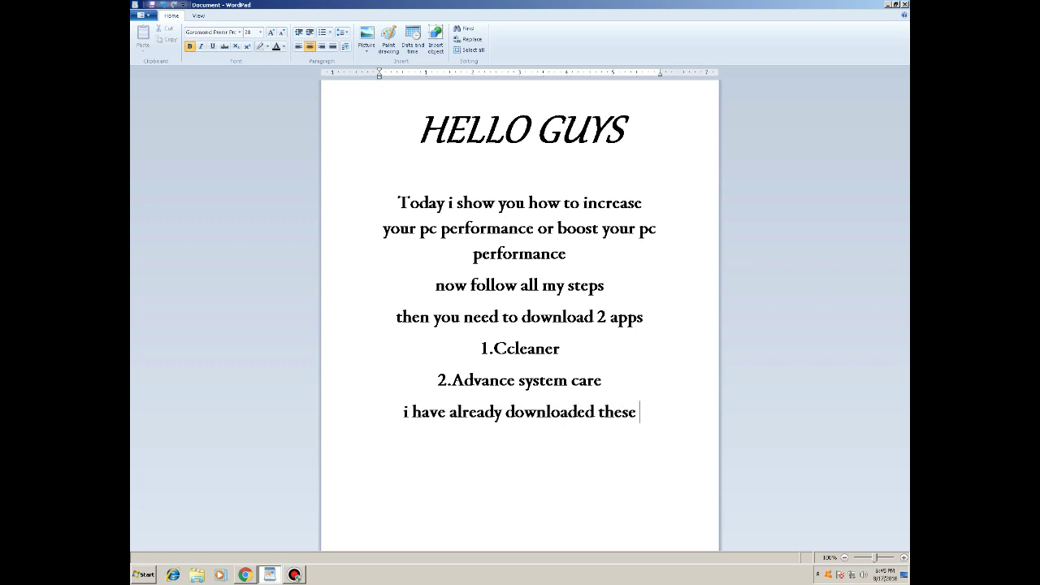
pyautogui.write('apps')
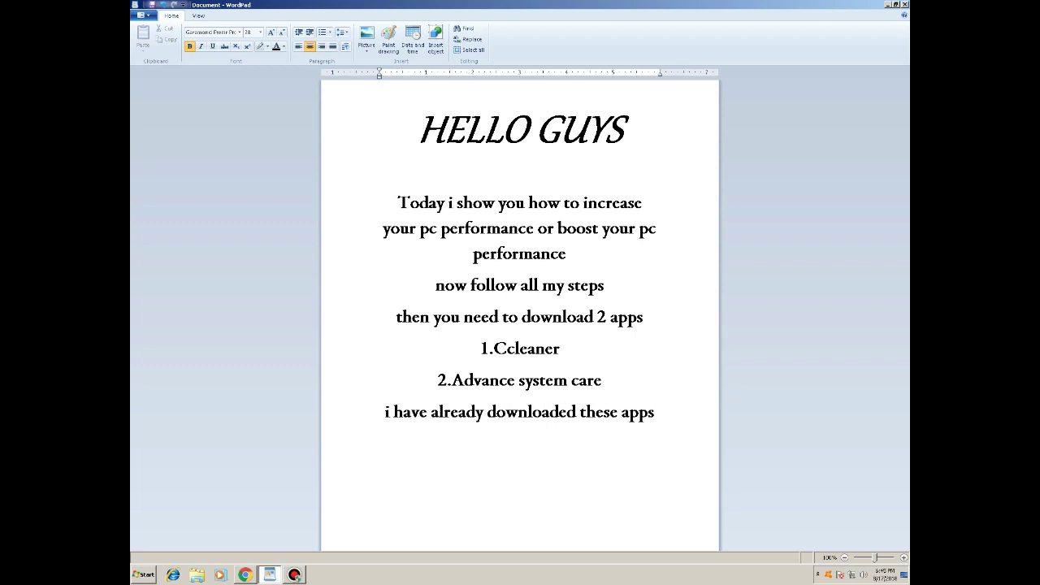
# - Add the line "first open Ccleaner" at the end of the document
pyautogui.press('Return')
pyautogui.write('first open Ccle')
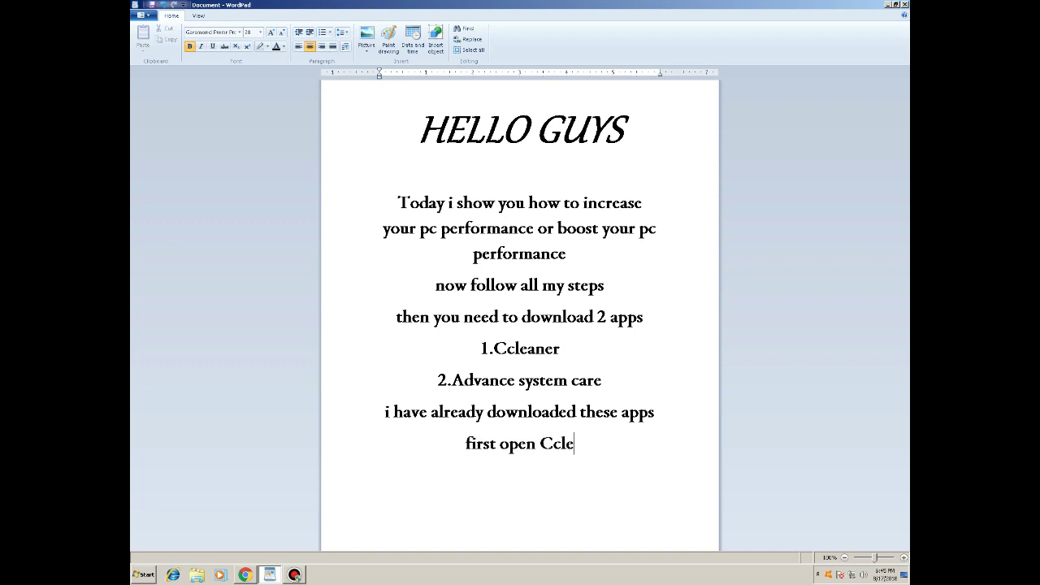
pyautogui.write('aner')
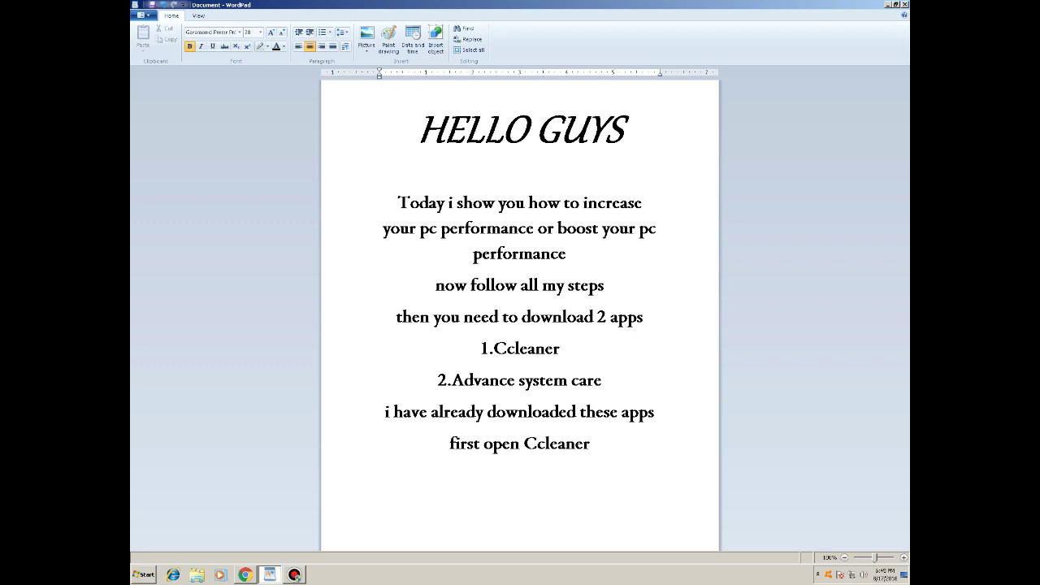
# - Show the desktop and open CCleaner from its shortcut
pyautogui.press('super+d')
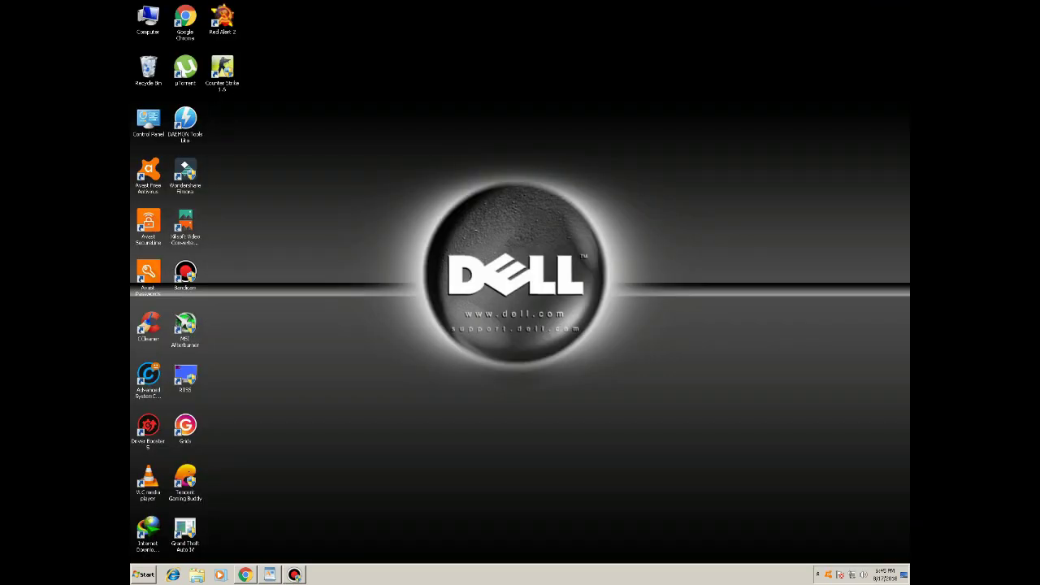
pyautogui.rightClick(147, 322)
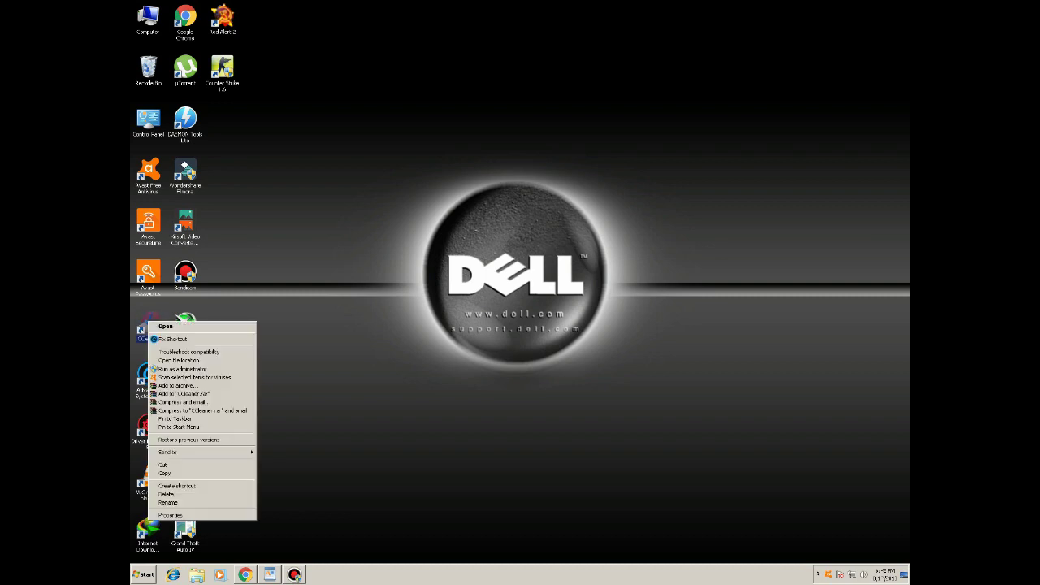
pyautogui.click(168, 327)
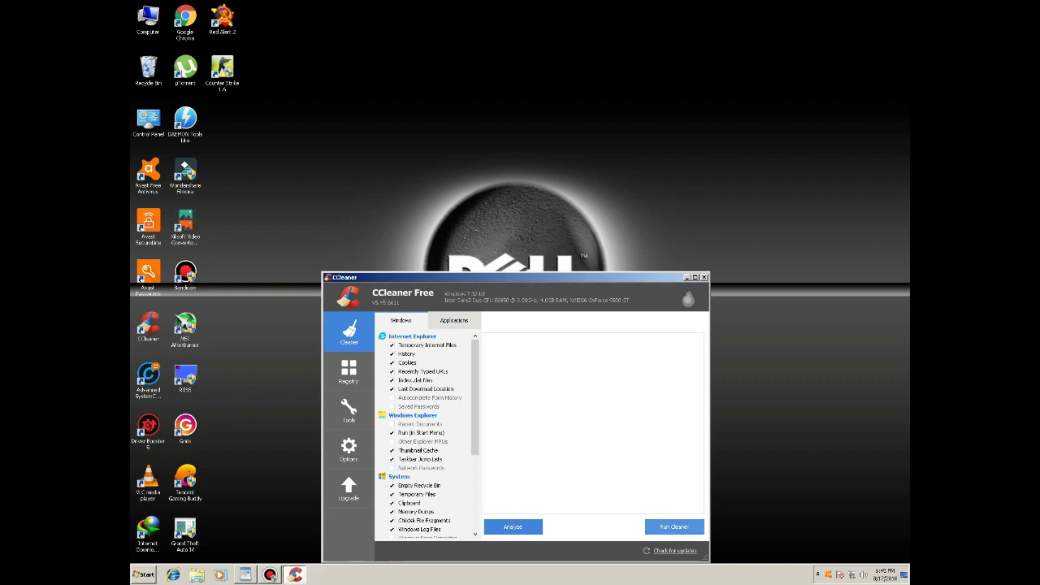
# - Run the cleaner on the preselected items, confirming the file deletion, and start an analysis
pyautogui.click(665, 526)
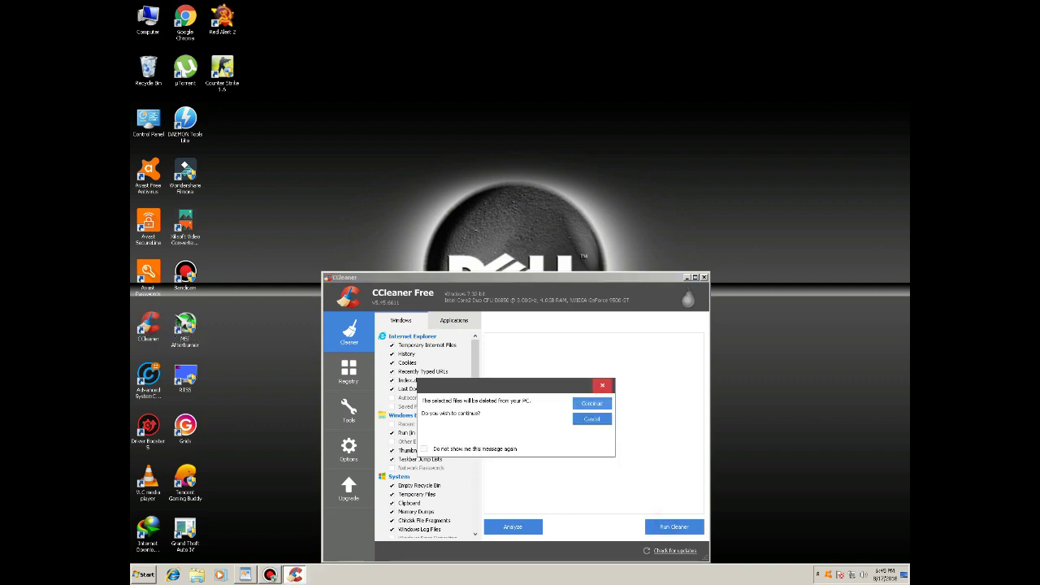
pyautogui.click(591, 403)
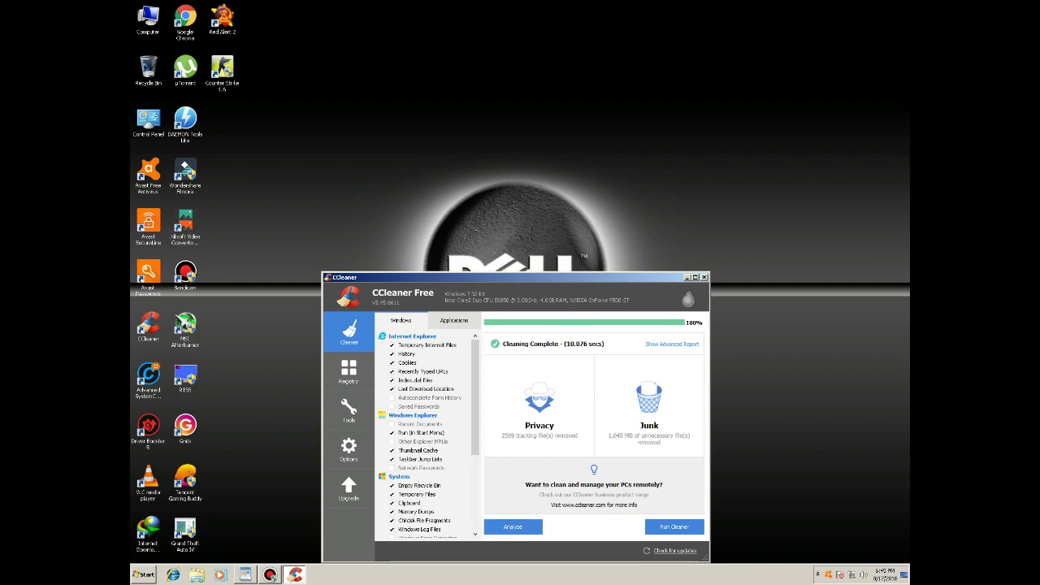
pyautogui.click(513, 526)
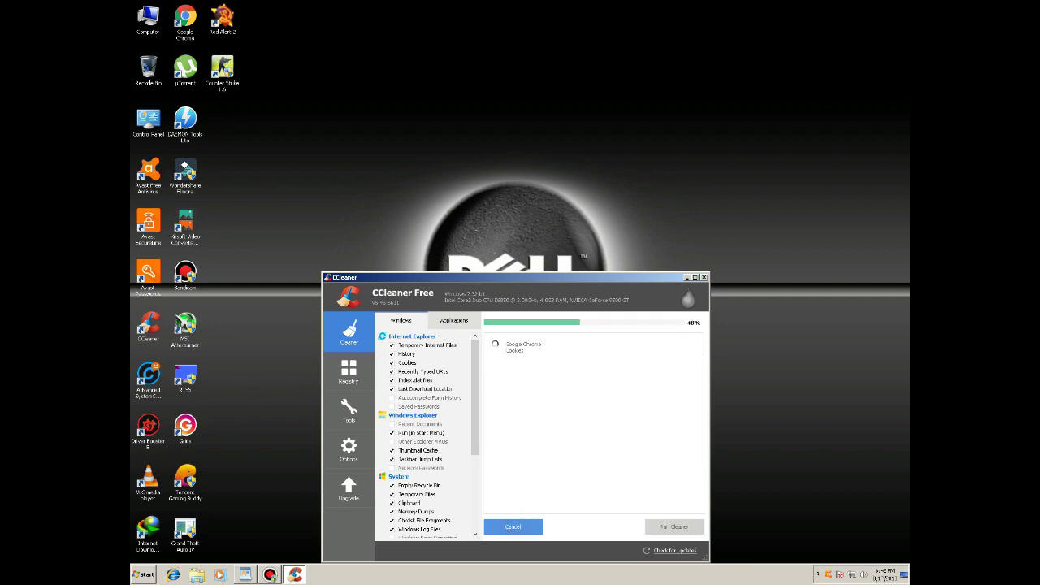
# - Scan the registry for issues and fix all selected ones without backing up the registry changes
pyautogui.click(345, 364)
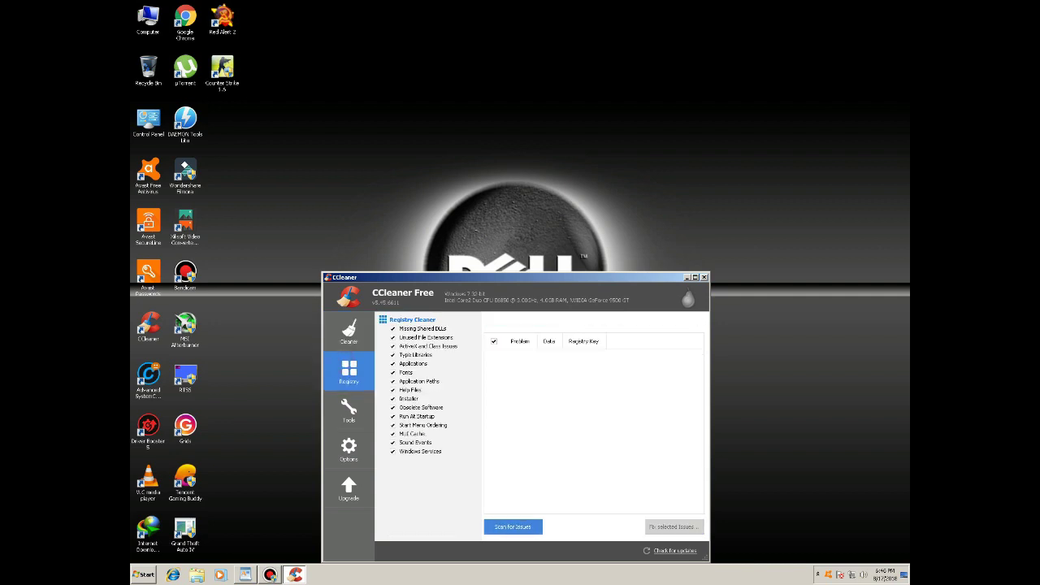
pyautogui.click(512, 526)
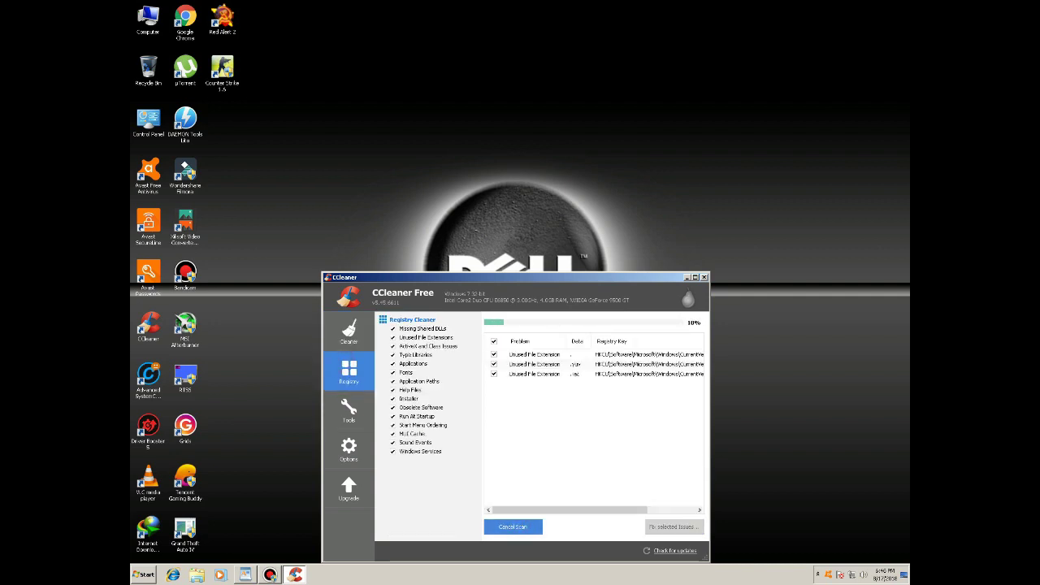
pyautogui.moveTo(487, 277); pyautogui.dragTo(500, 204)
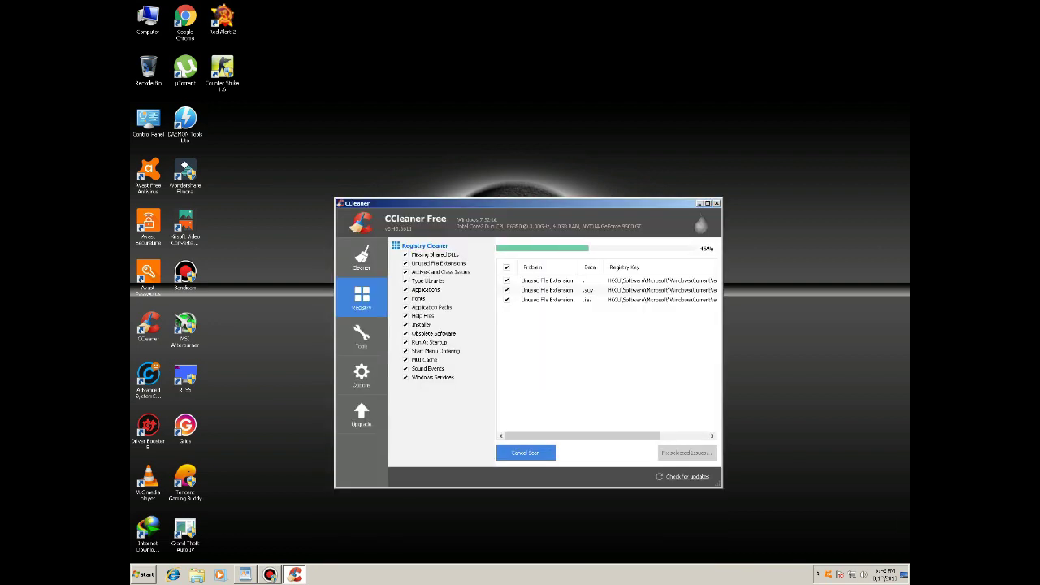
pyautogui.click(677, 453)
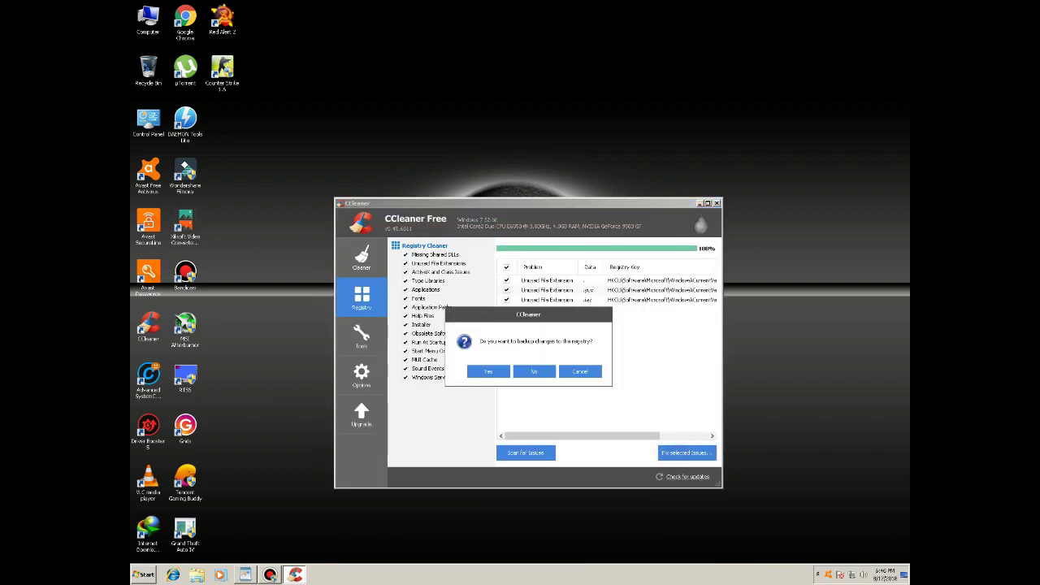
pyautogui.click(533, 371)
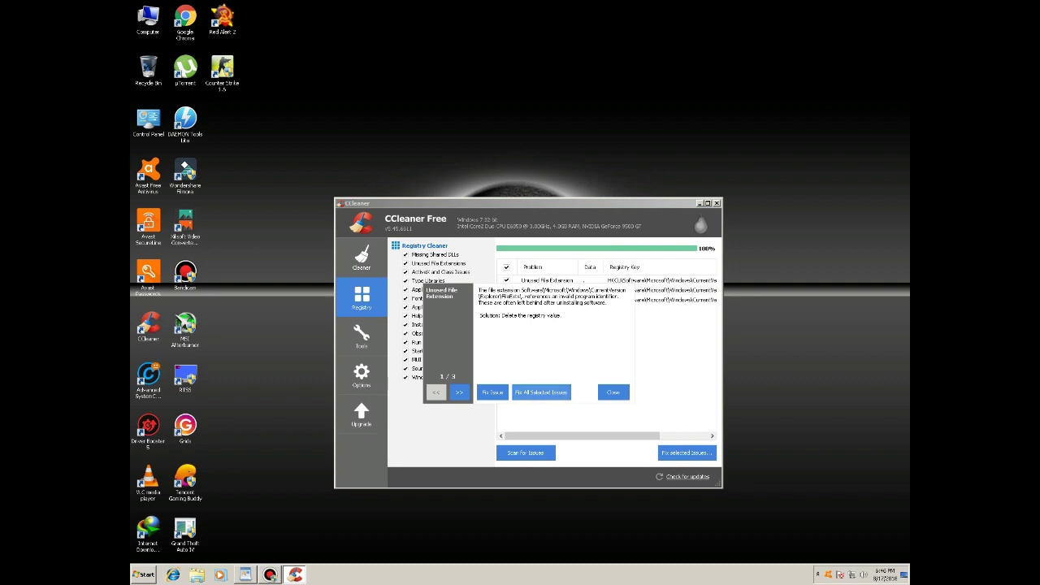
pyautogui.click(541, 391)
pyautogui.click(612, 391)
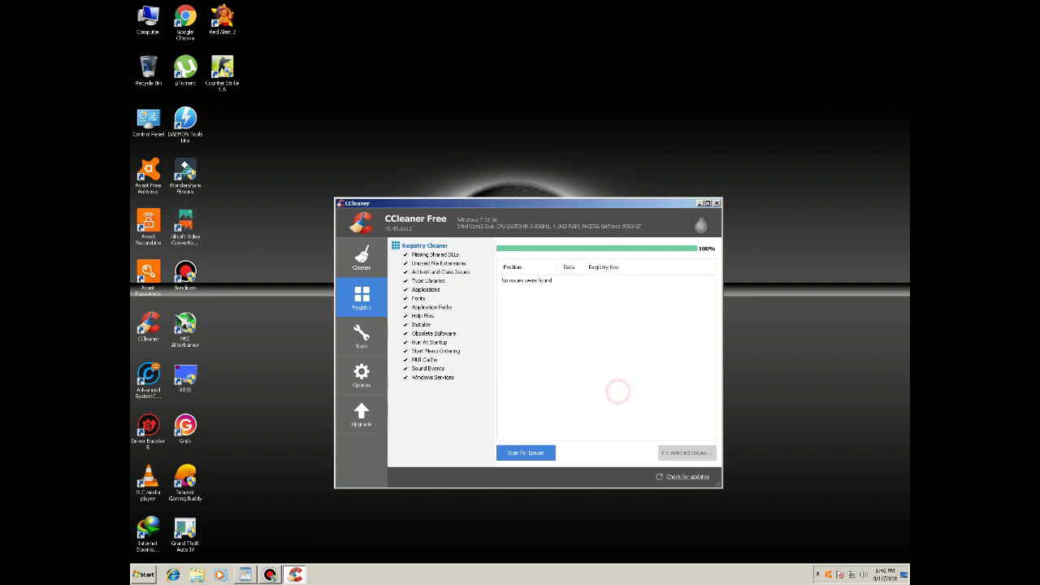
# - Disable uTorrent and the enabled CCleaner Monitoring entry in the list of Windows startup programs
pyautogui.click(361, 335)
pyautogui.moveTo(650, 280)
pyautogui.mouseDown()
pyautogui.moveTo(650, 317)
pyautogui.moveTo(650, 284)
pyautogui.mouseUp()
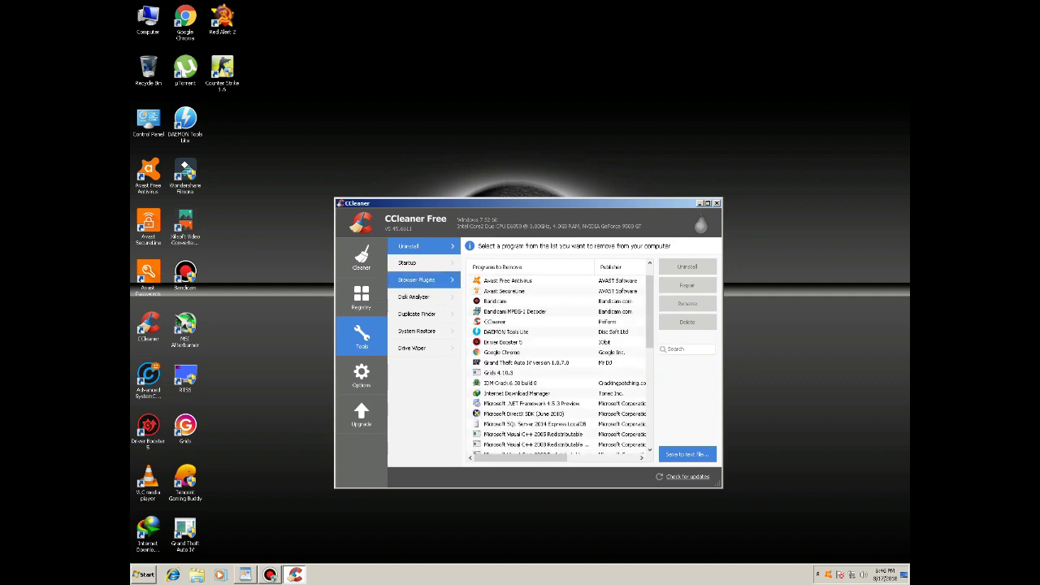
pyautogui.click(406, 263)
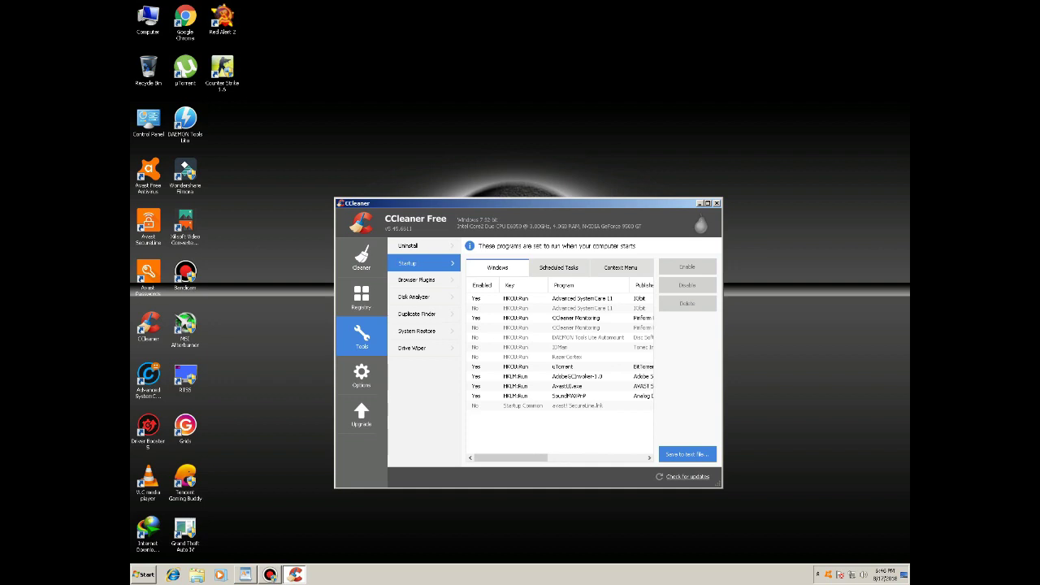
pyautogui.rightClick(518, 365)
pyautogui.click(538, 370)
pyautogui.rightClick(523, 318)
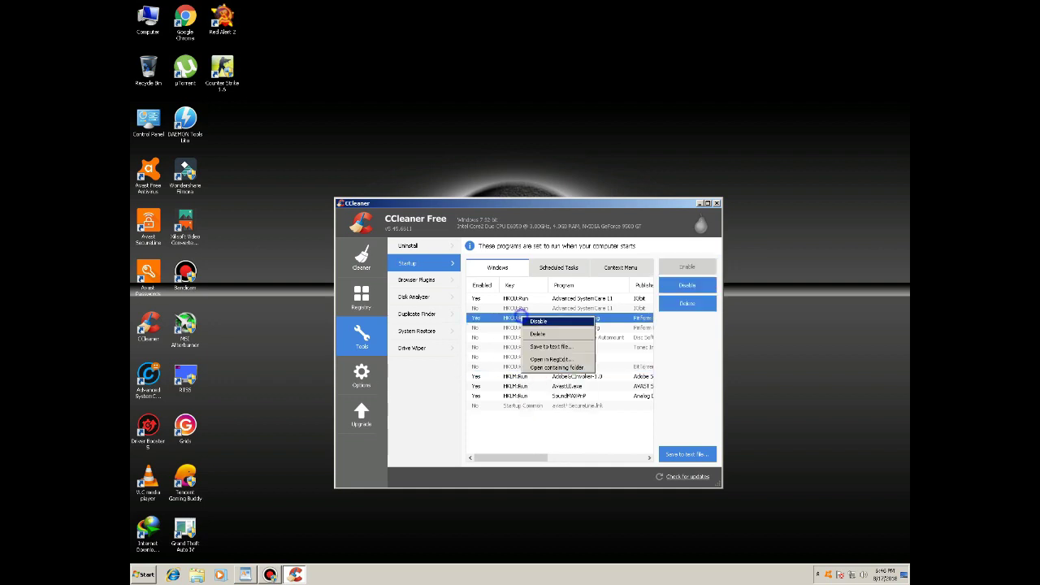
pyautogui.click(537, 322)
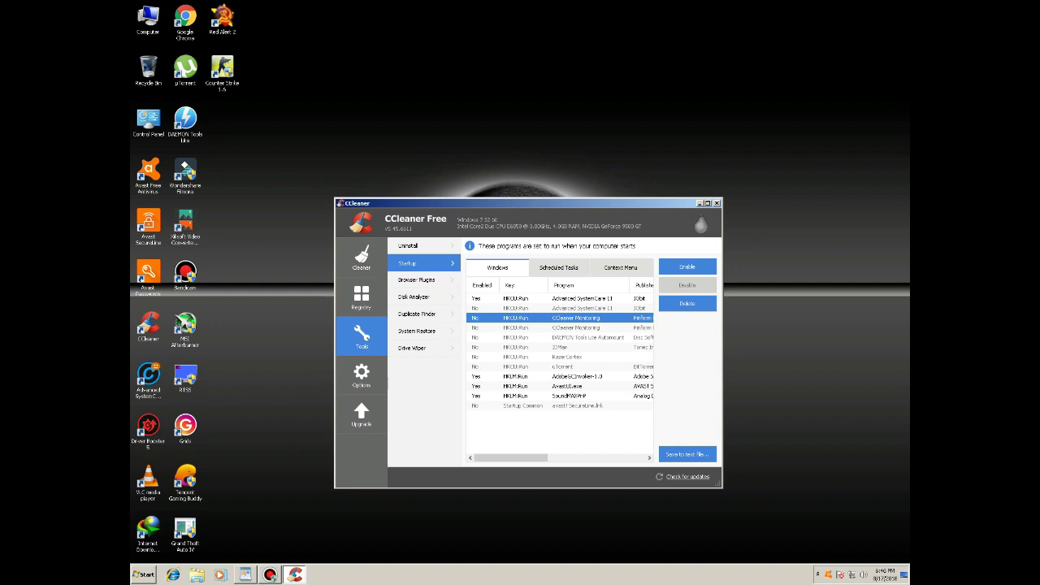
# - Close CCleaner and switch to the WordPad document, adding the line "then now open second application" below "first open Ccleaner"
pyautogui.click(716, 203)
pyautogui.click(245, 575)
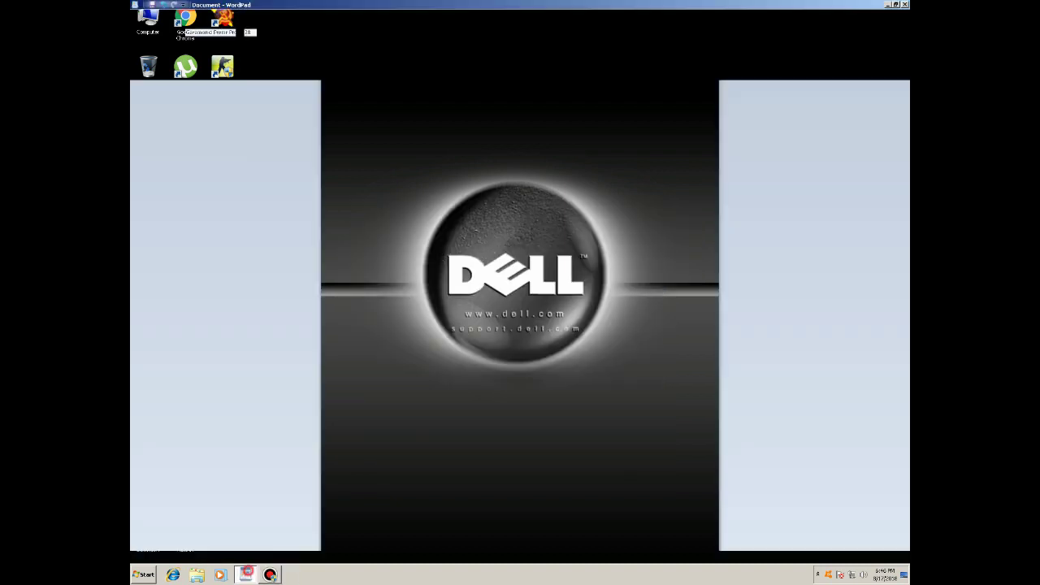
pyautogui.press('Return')
pyautogui.press('Return')
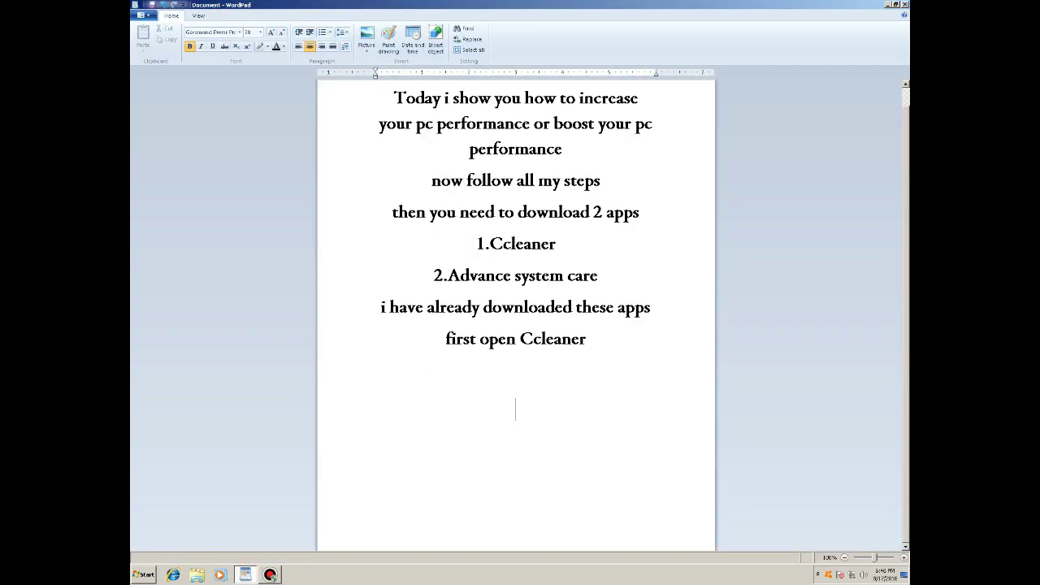
pyautogui.write('then n')
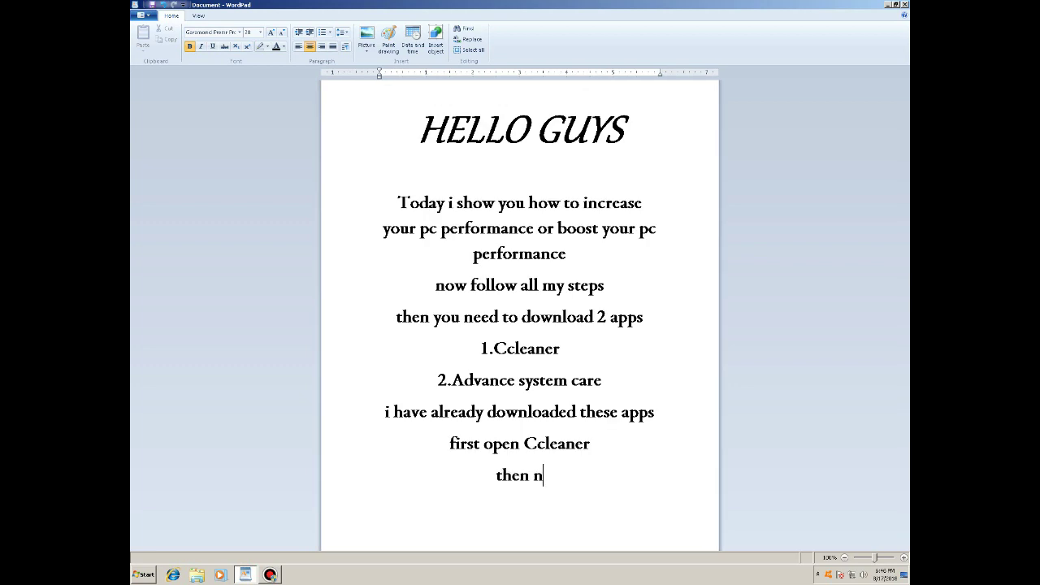
pyautogui.write('ow open')
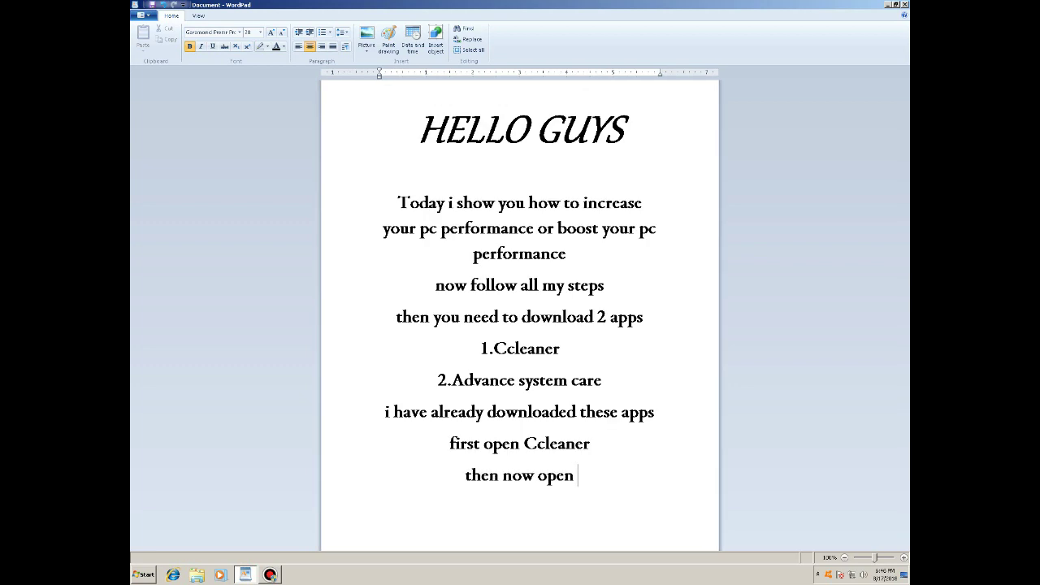
pyautogui.write(' seco')
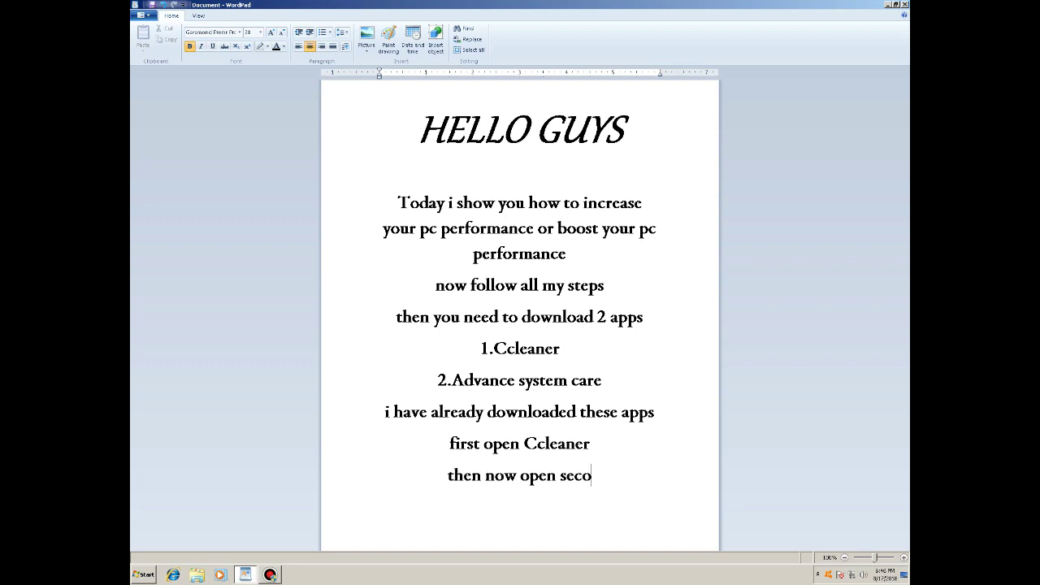
pyautogui.write('nd a')
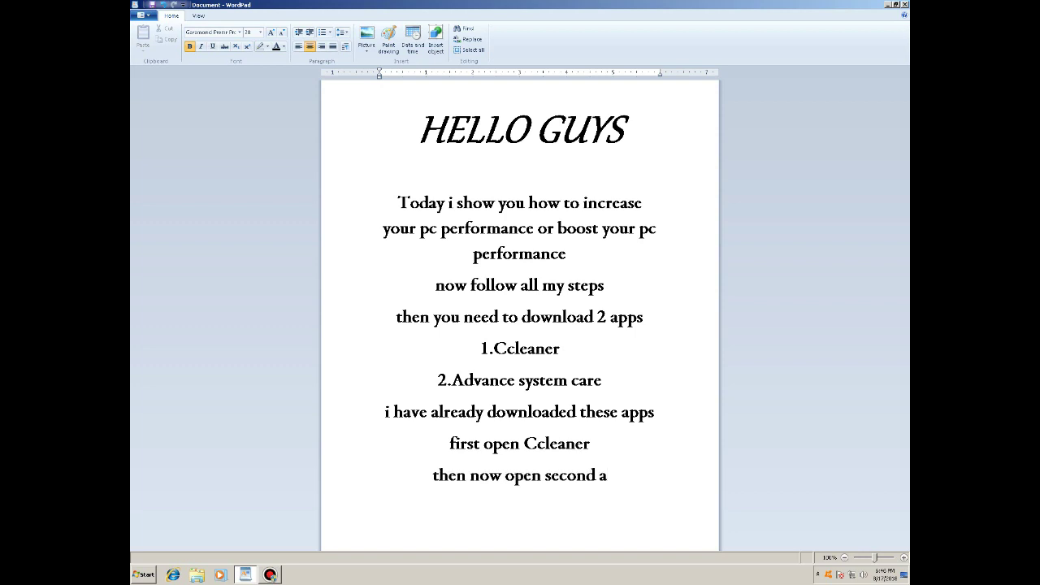
pyautogui.write('pp')
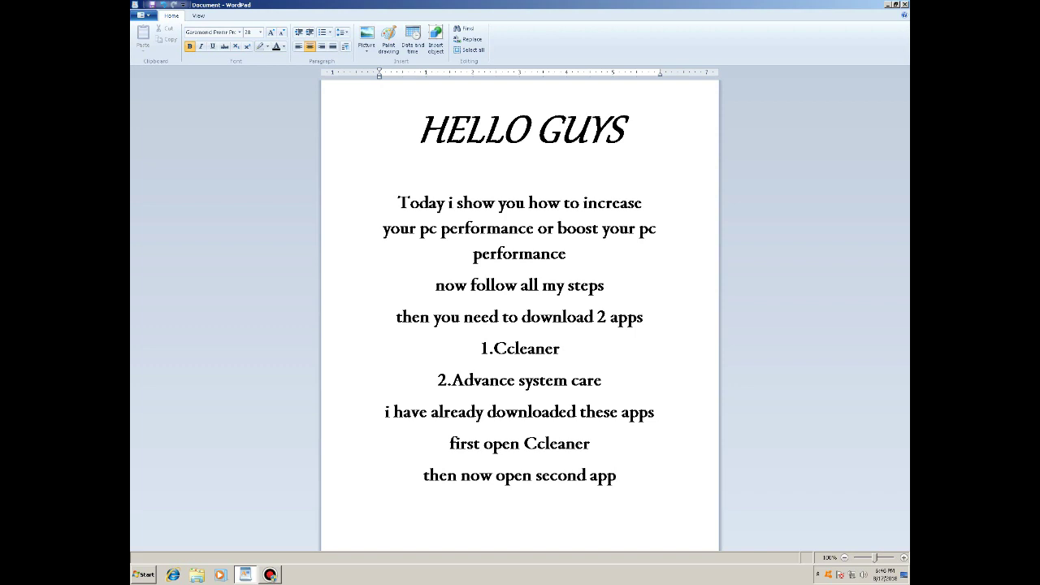
pyautogui.write('lication')
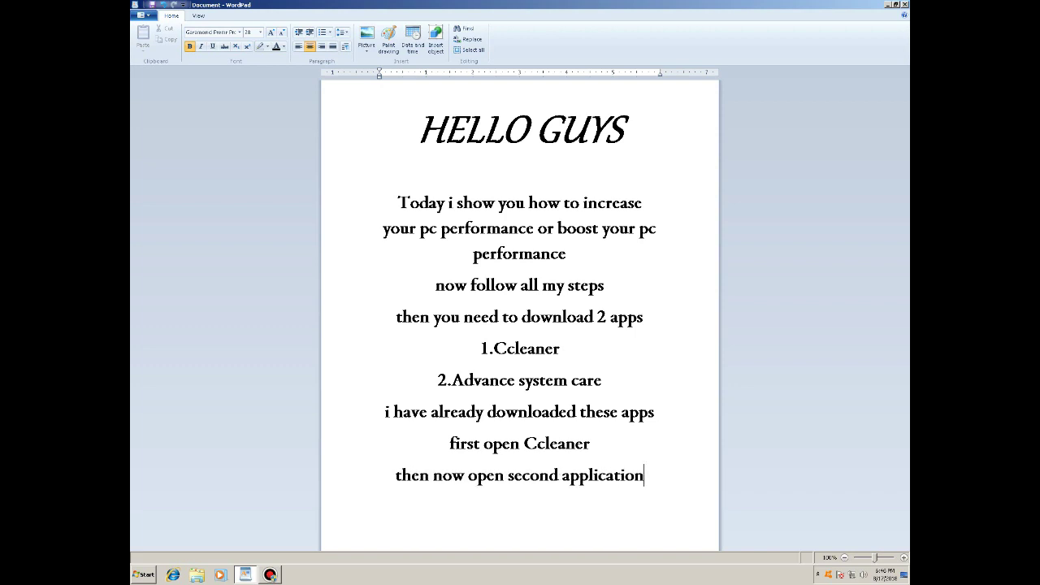
# - Add a new line reading "advance system care" at the end of the document
pyautogui.press('Return')
pyautogui.write('advance system ')
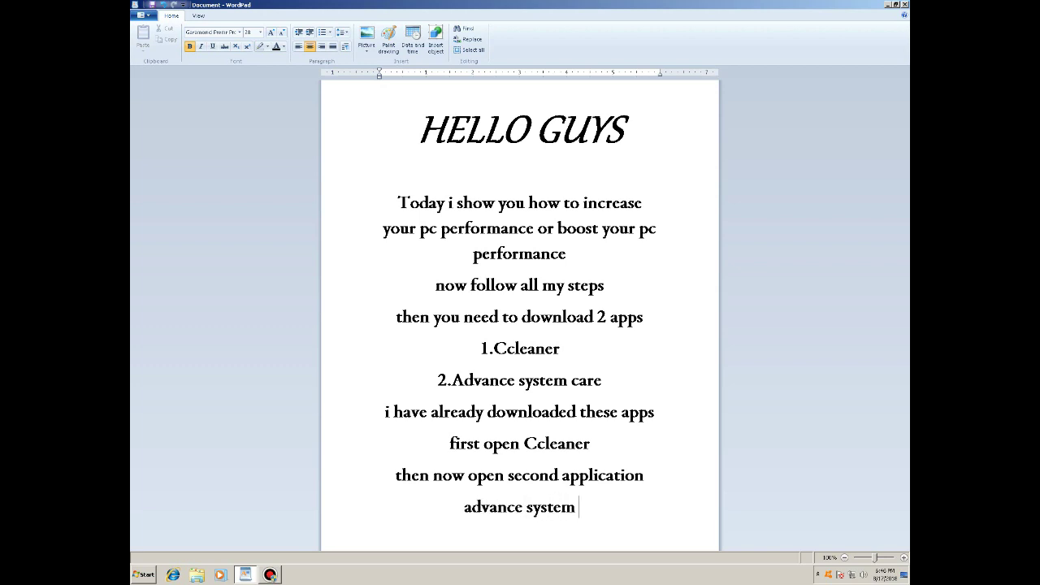
pyautogui.write('care')
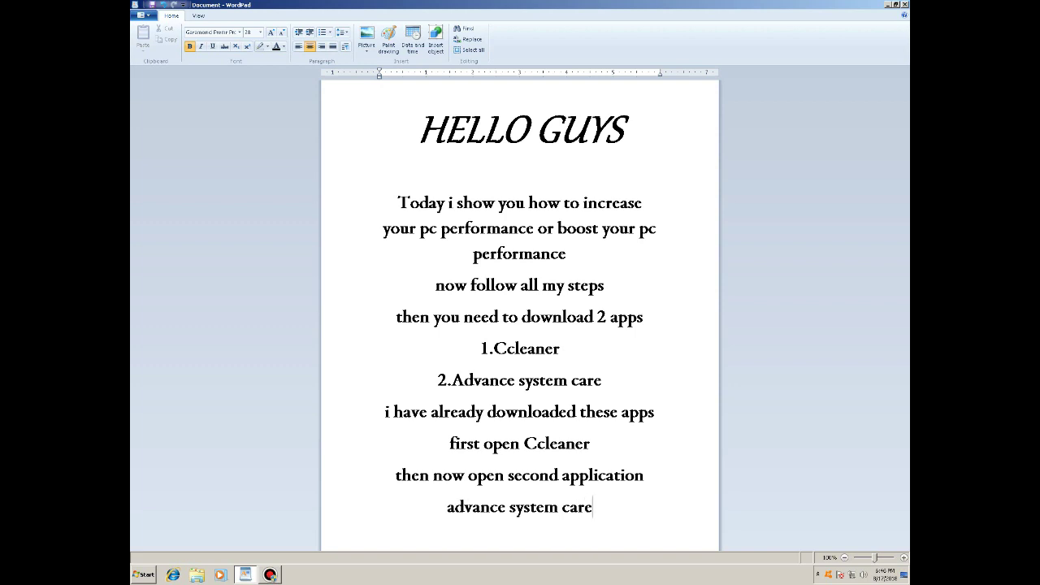
# - Show the desktop and open Advanced SystemCare from its shortcut
pyautogui.press('super+d')
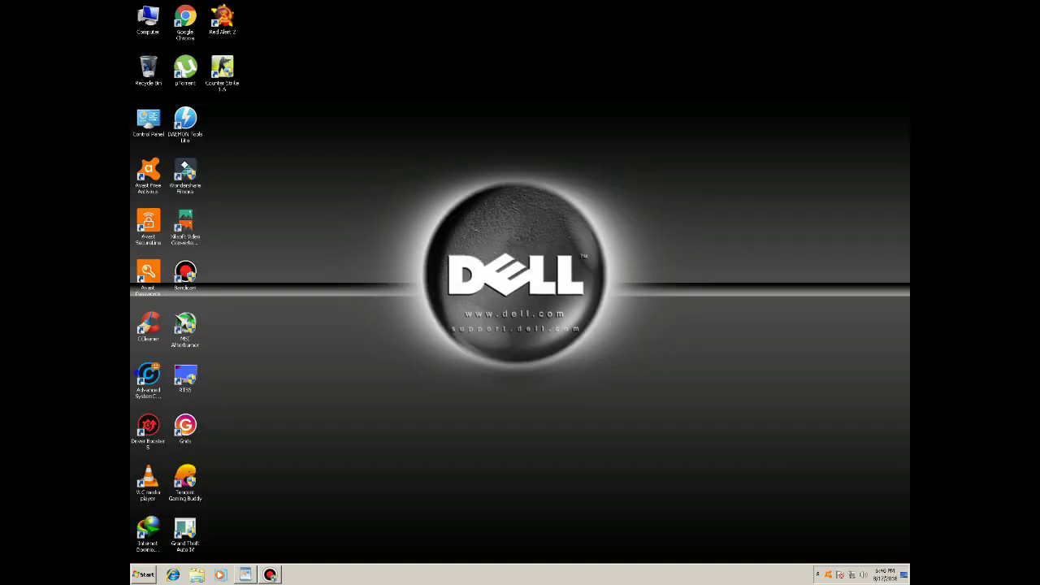
pyautogui.rightClick(148, 376)
pyautogui.click(154, 177)
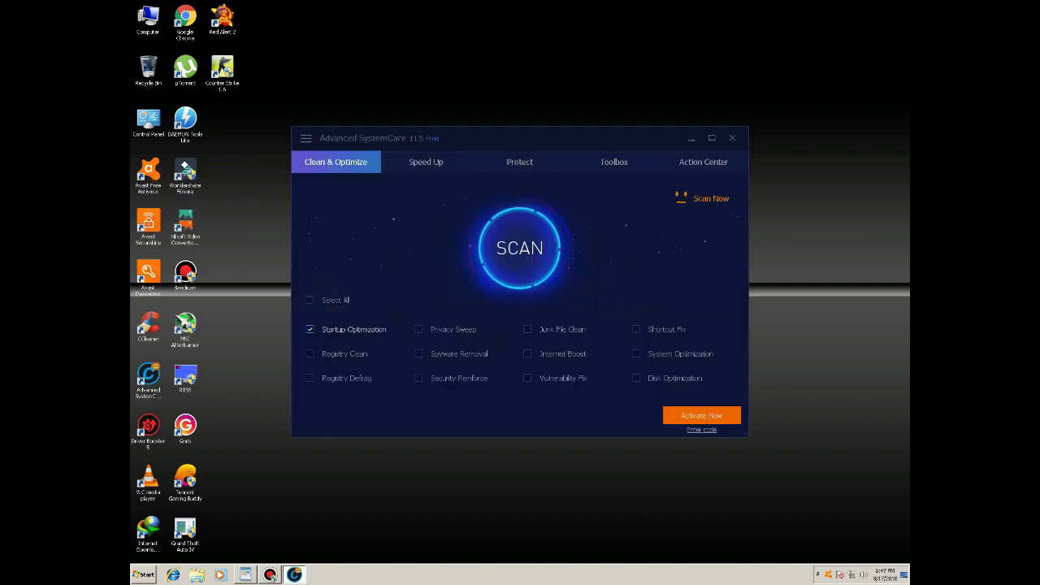
# - Select all Clean & Optimize categories, run the scan, and fix the selected items it finds
pyautogui.click(309, 299)
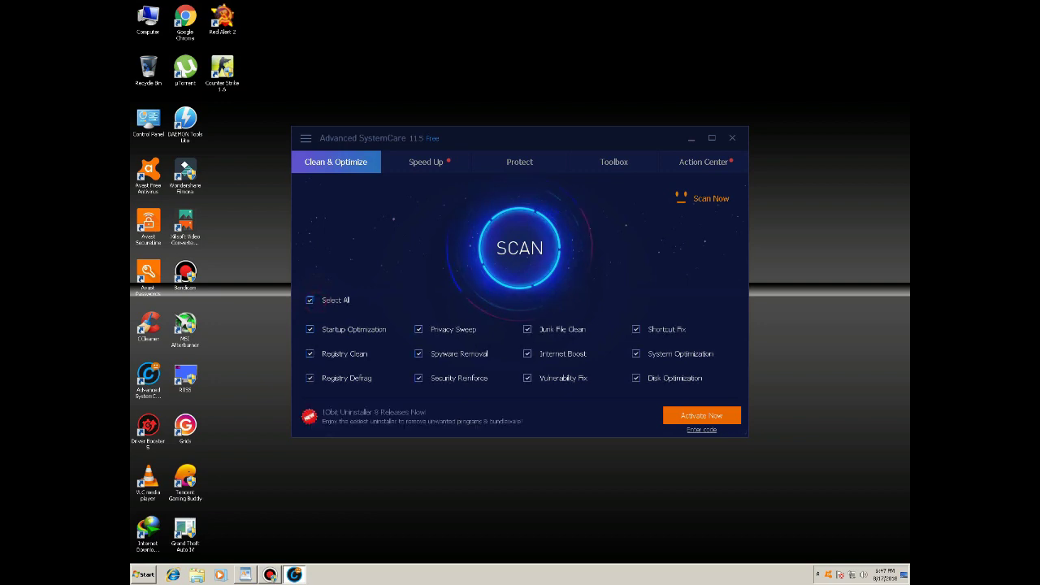
pyautogui.click(499, 244)
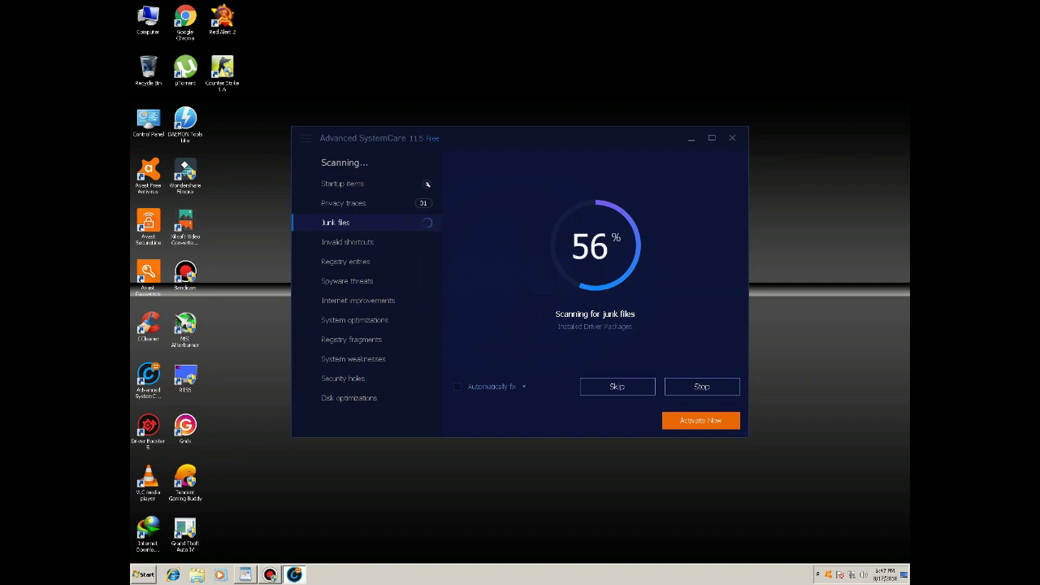
pyautogui.click(713, 138)
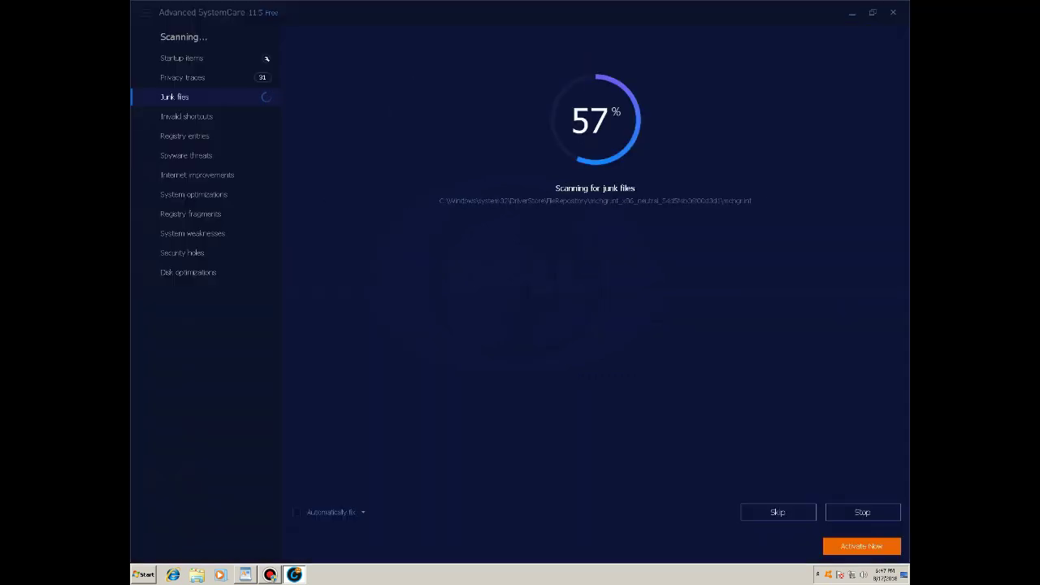
pyautogui.click(872, 12)
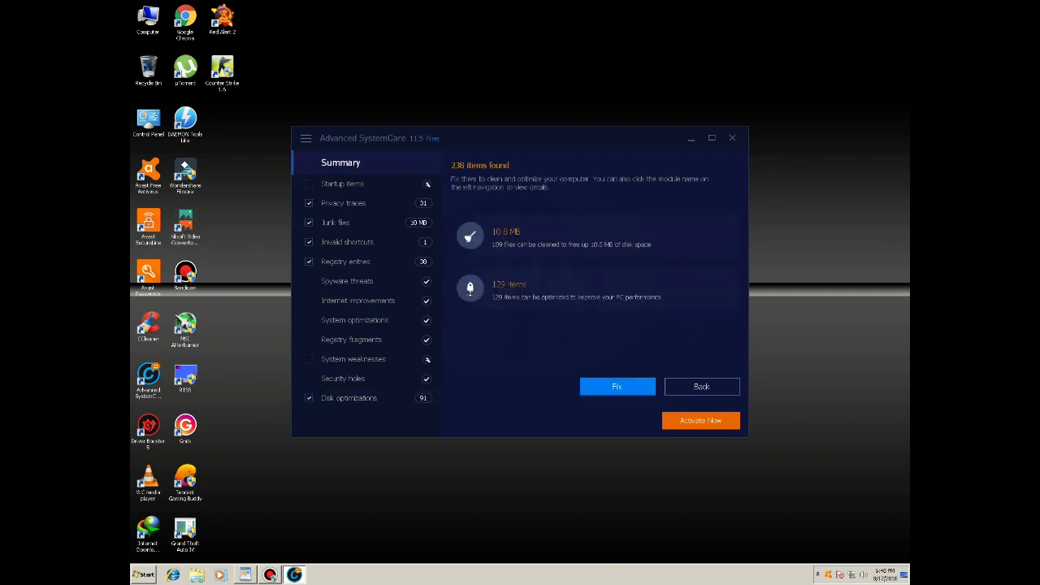
pyautogui.click(617, 386)
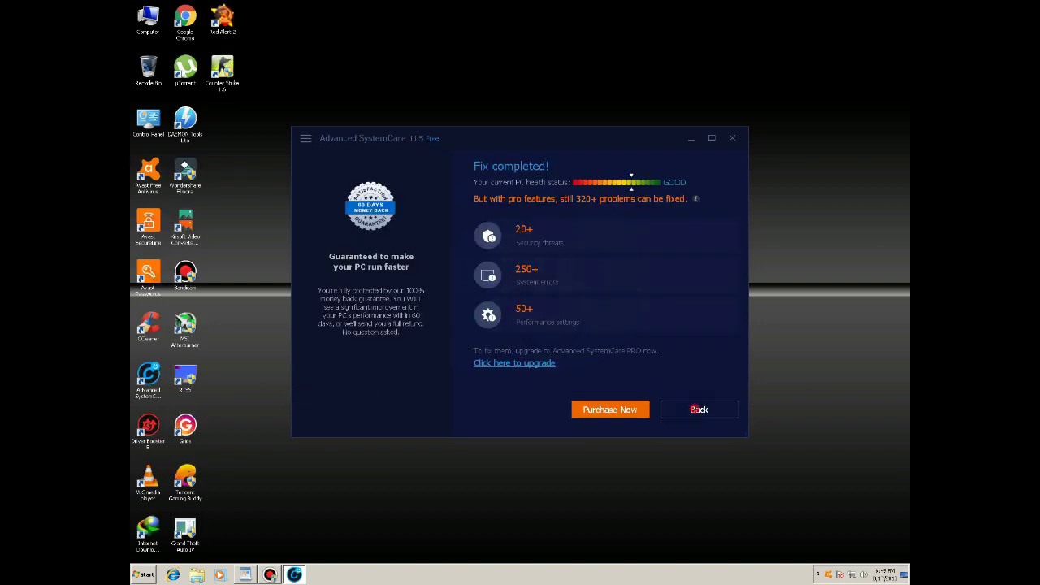
# - Leave the fix results, run Deep Optimization for all items under Speed Up, and return to Clean & Optimize
pyautogui.click(699, 409)
pyautogui.click(426, 161)
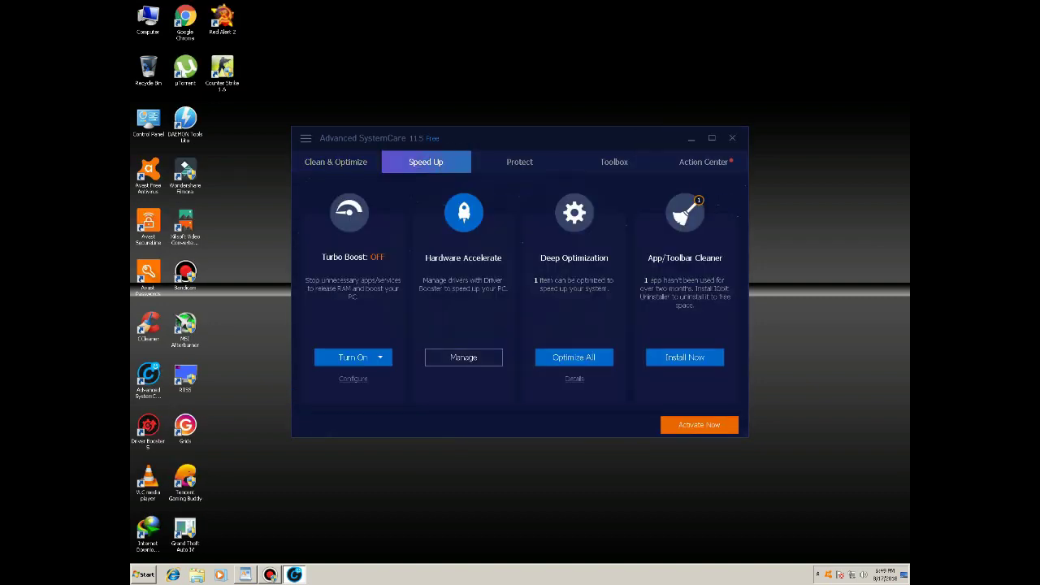
pyautogui.click(573, 358)
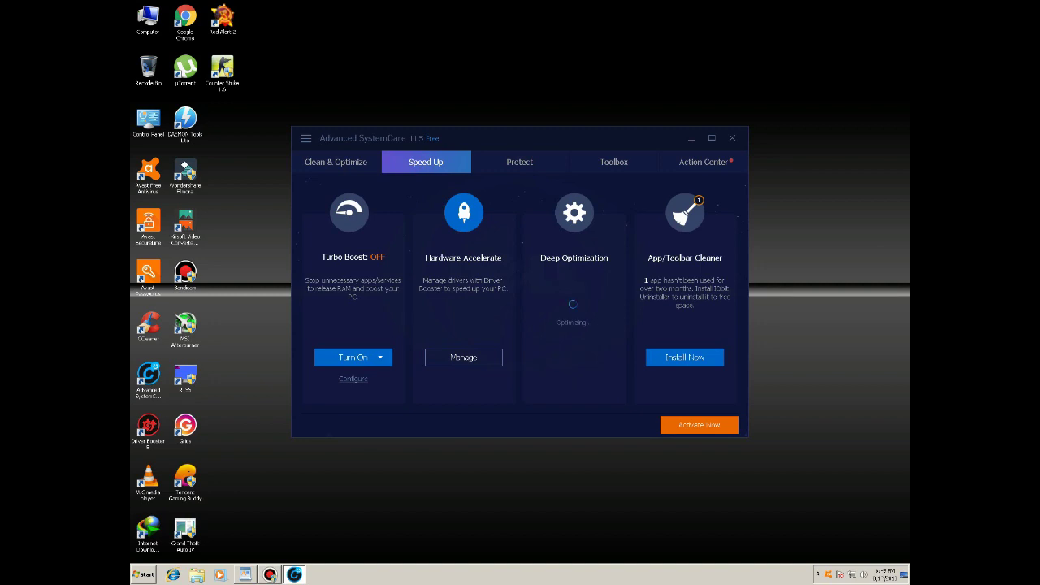
pyautogui.click(335, 162)
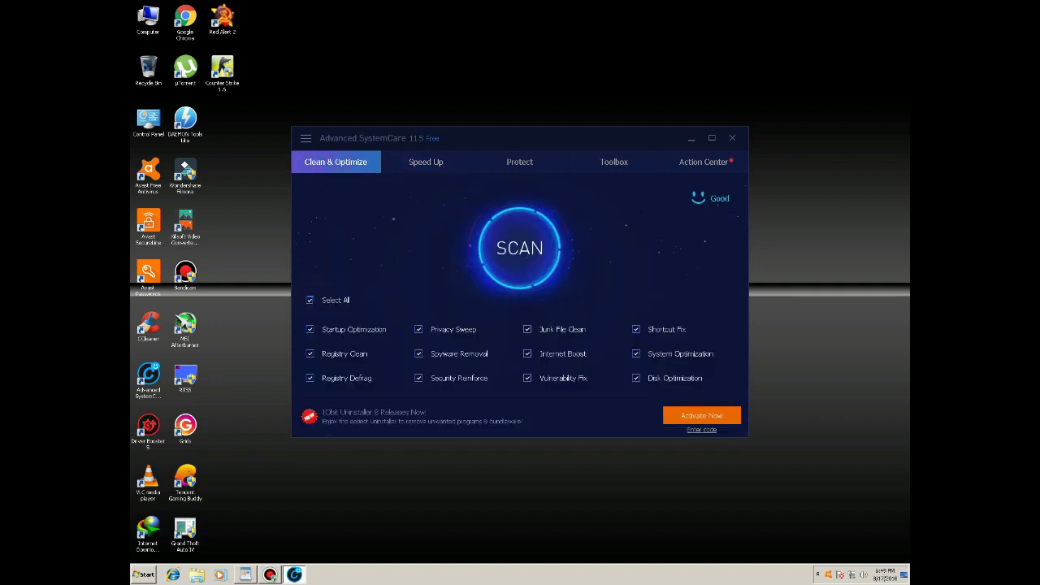
# - Switch to the WordPad document and add the line "all process are done." below "advance system care"
pyautogui.click(245, 575)
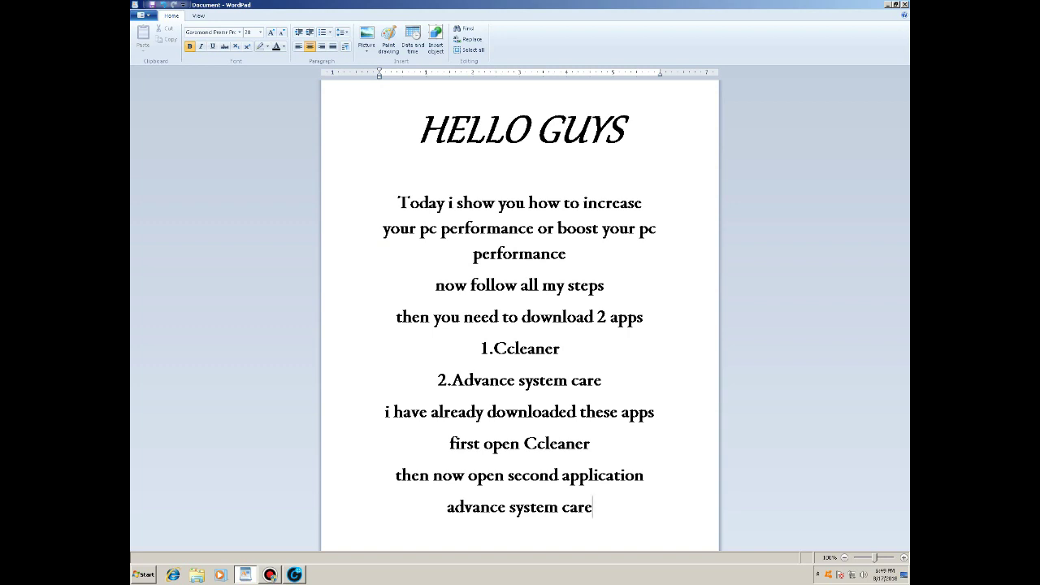
pyautogui.press('Return')
pyautogui.write('all ')
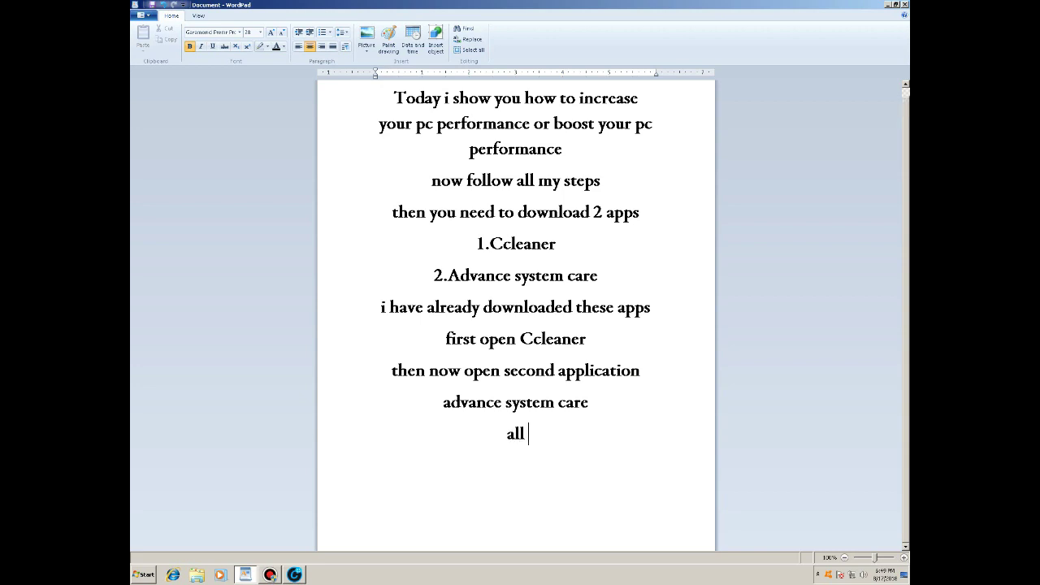
pyautogui.write('process')
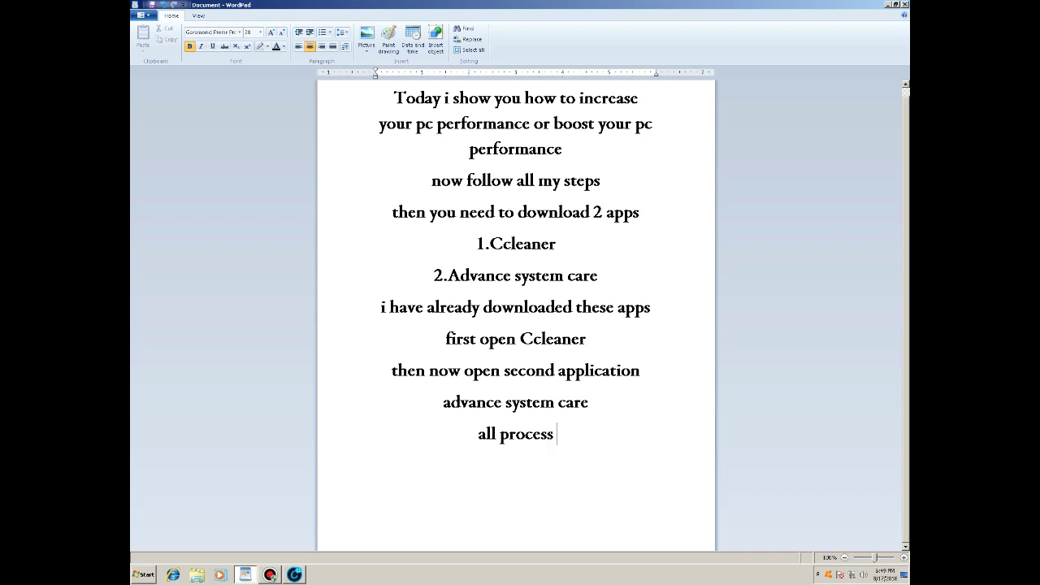
pyautogui.write(' are')
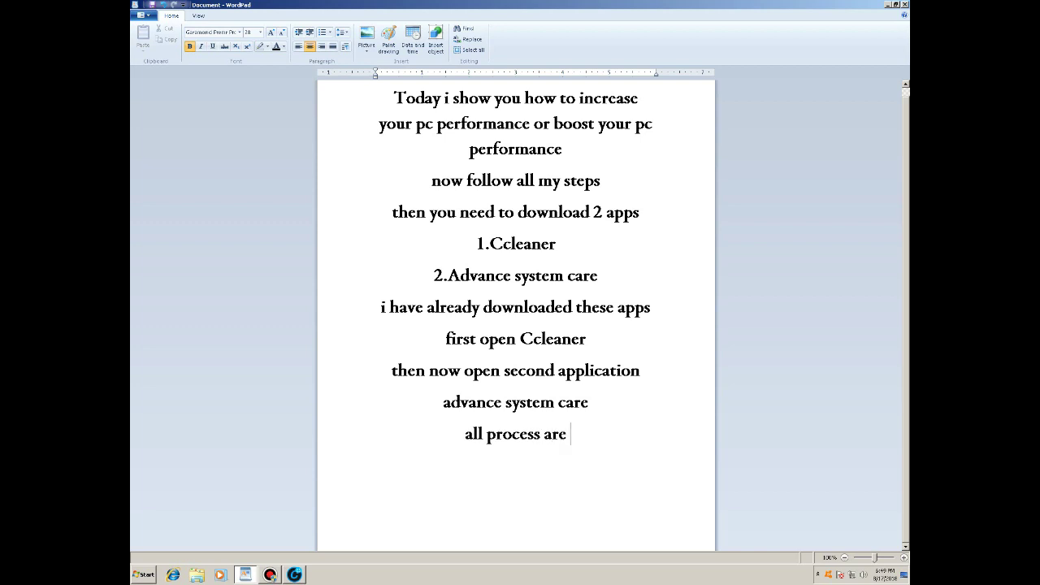
pyautogui.write(' done')
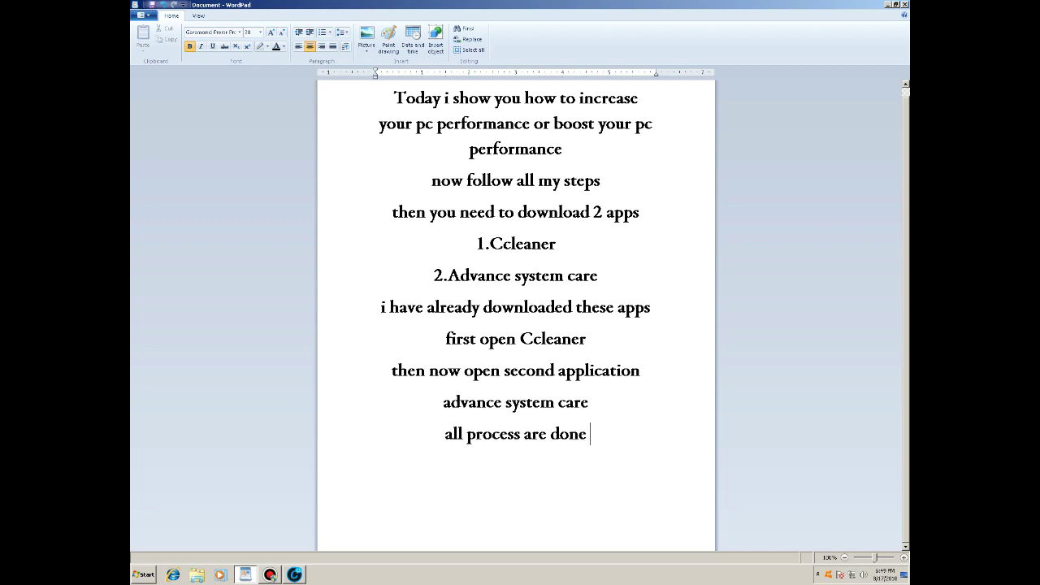
pyautogui.press('BackSpace')
pyautogui.write('.')
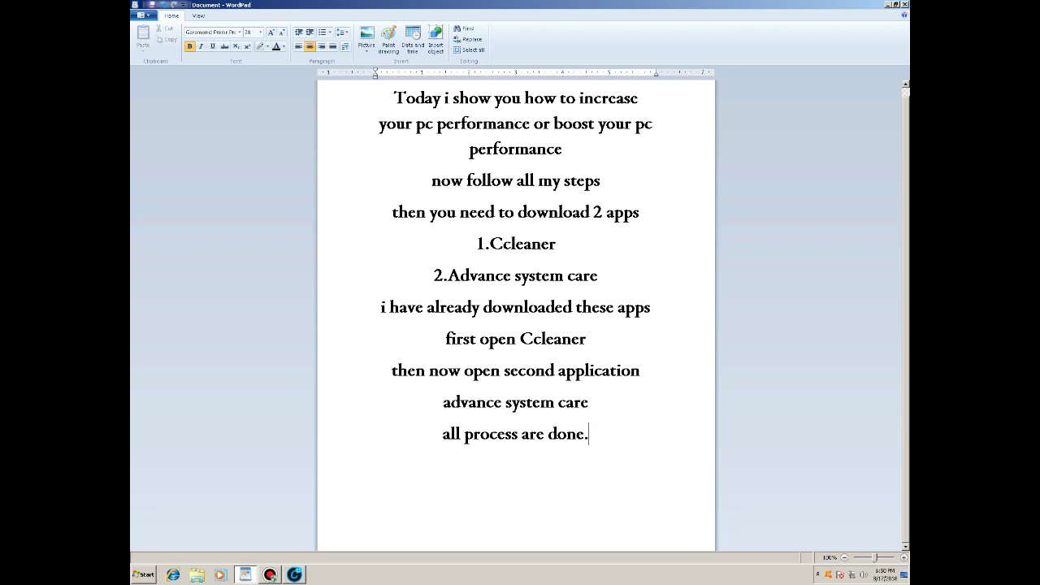